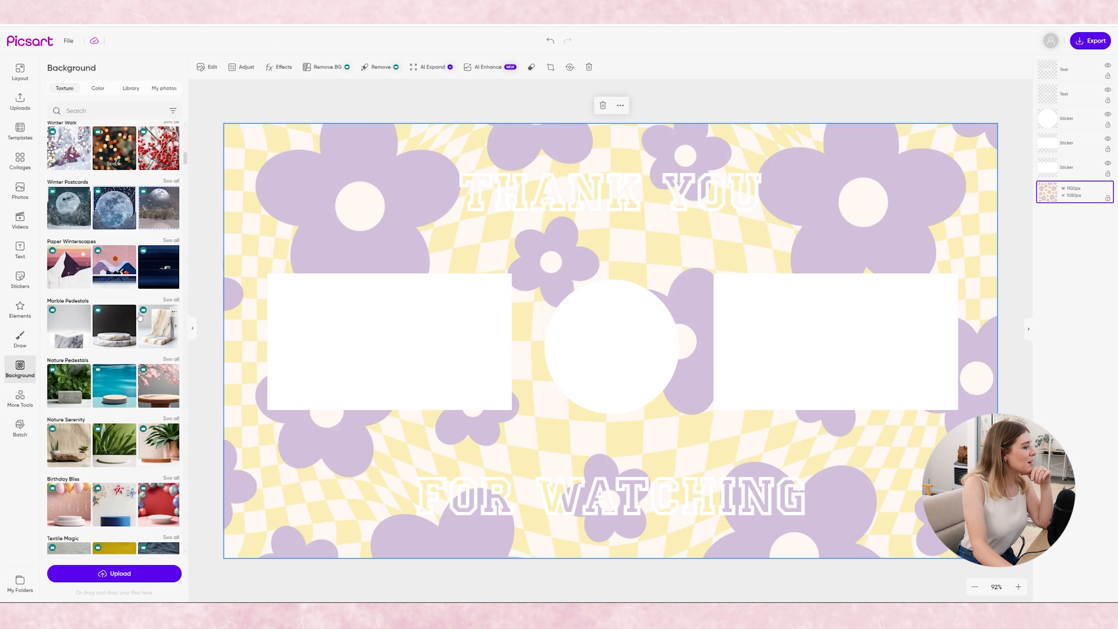
Try the cracked-paint texture from Nature Inspired and the red texture from Macro Waves as the background
scroll(139, 316, down, 7)
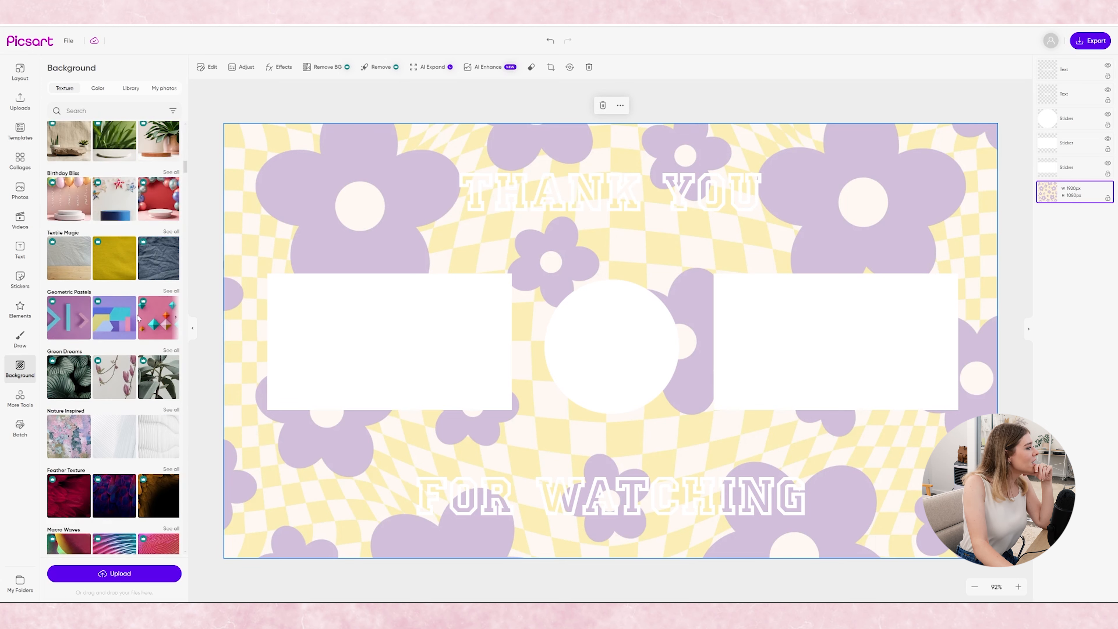
click(65, 432)
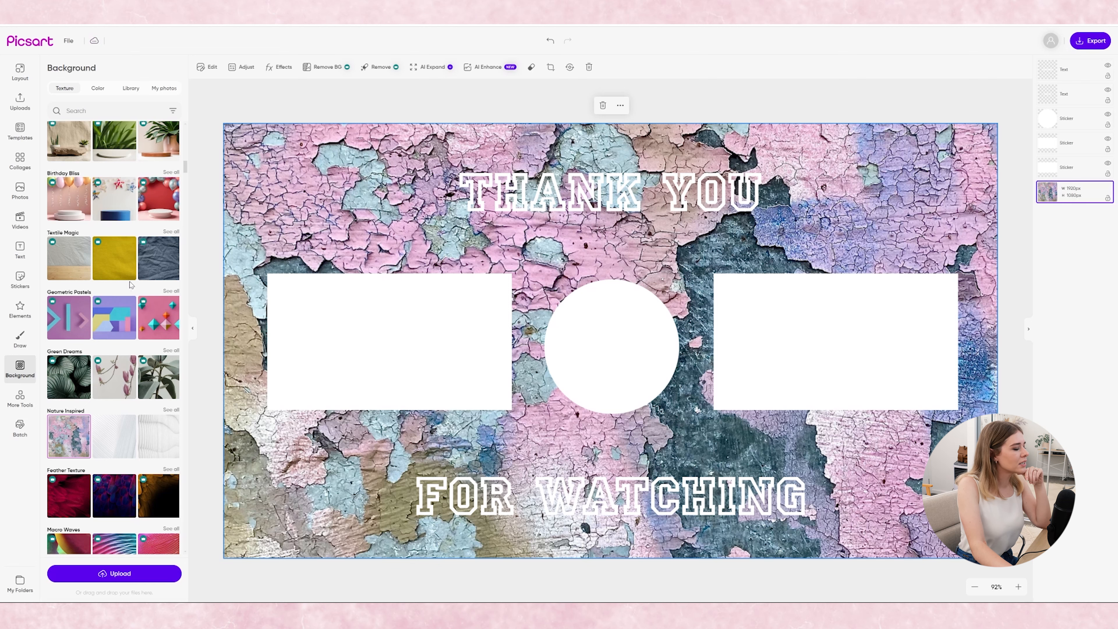
scroll(128, 264, down, 1)
scroll(67, 430, down, 2)
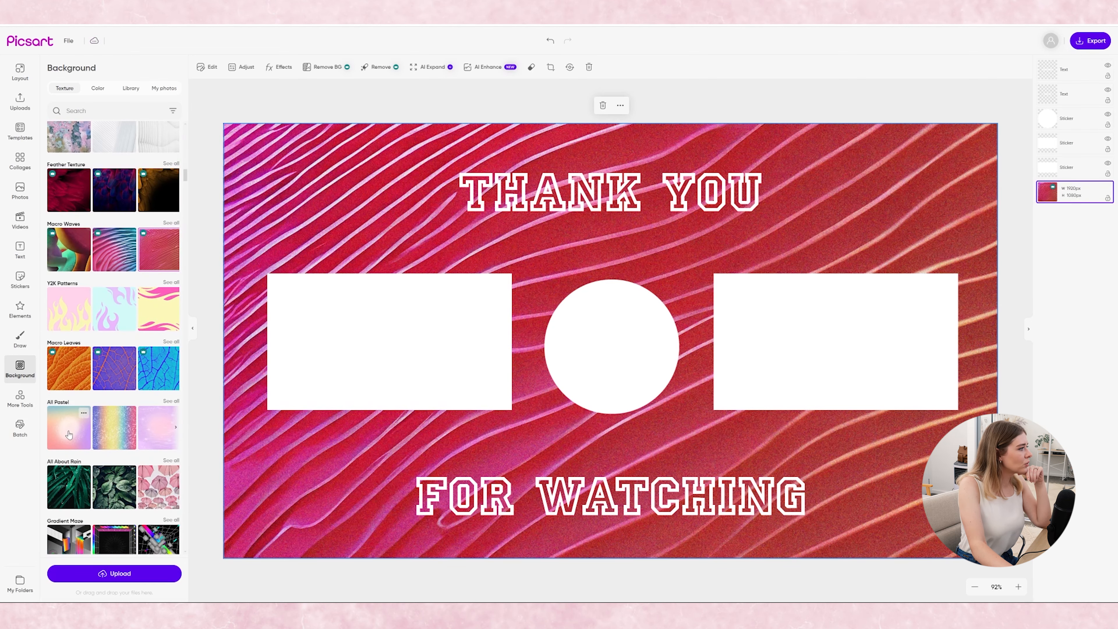
Try the All Pastel backgrounds: glowing gradient, pink sparkles, cloudy sky, marble swirl, purple grid and rainbow glitter
click(67, 431)
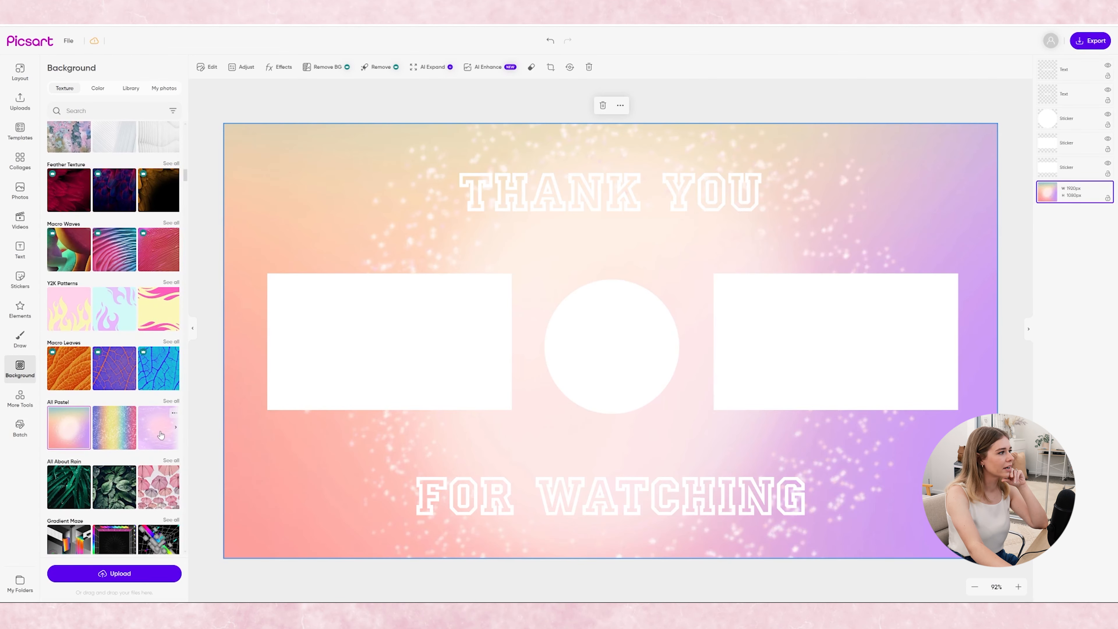
click(161, 435)
click(171, 401)
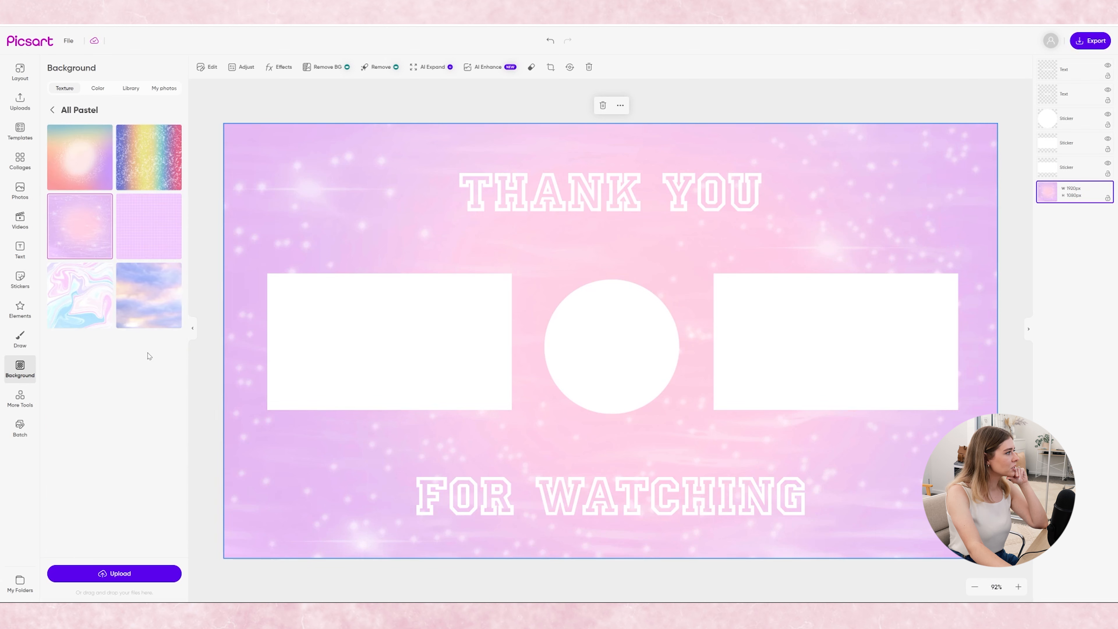
click(145, 277)
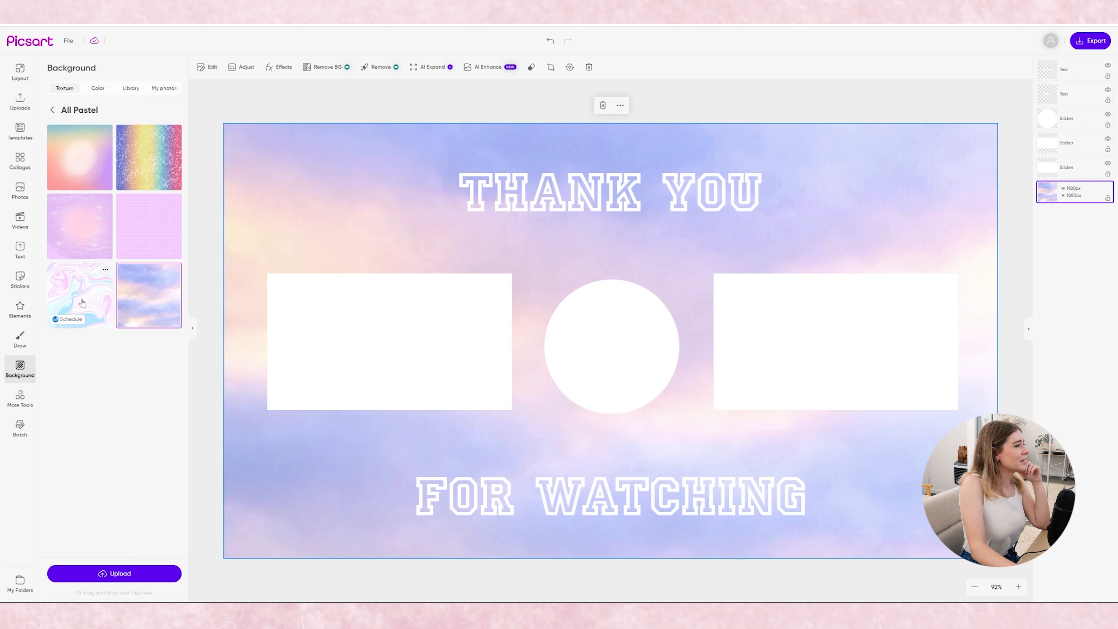
click(83, 302)
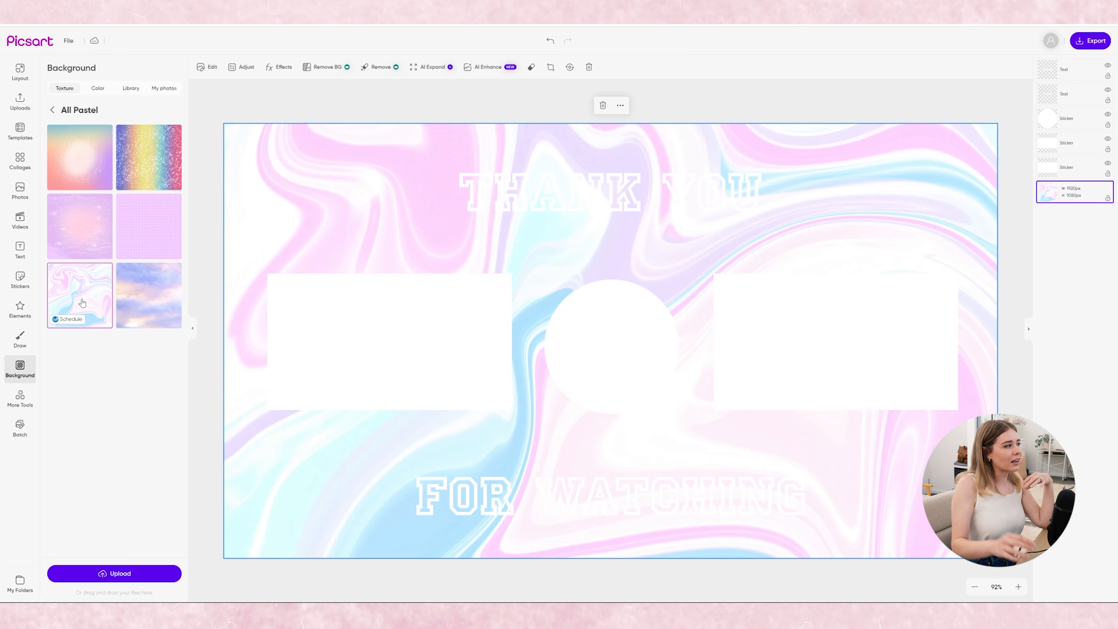
click(127, 239)
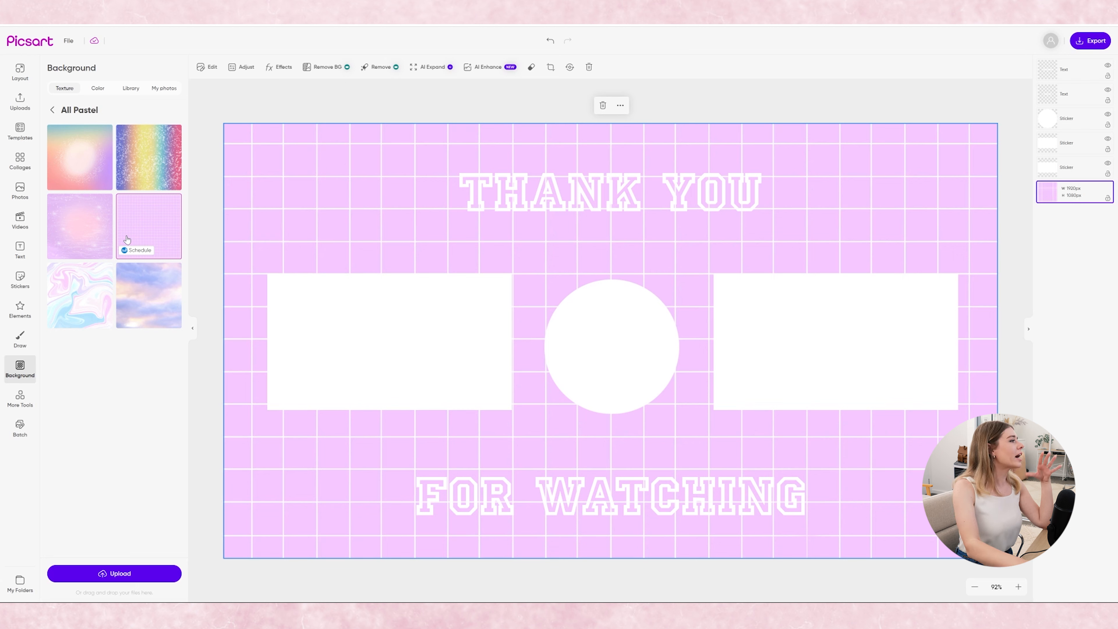
click(153, 150)
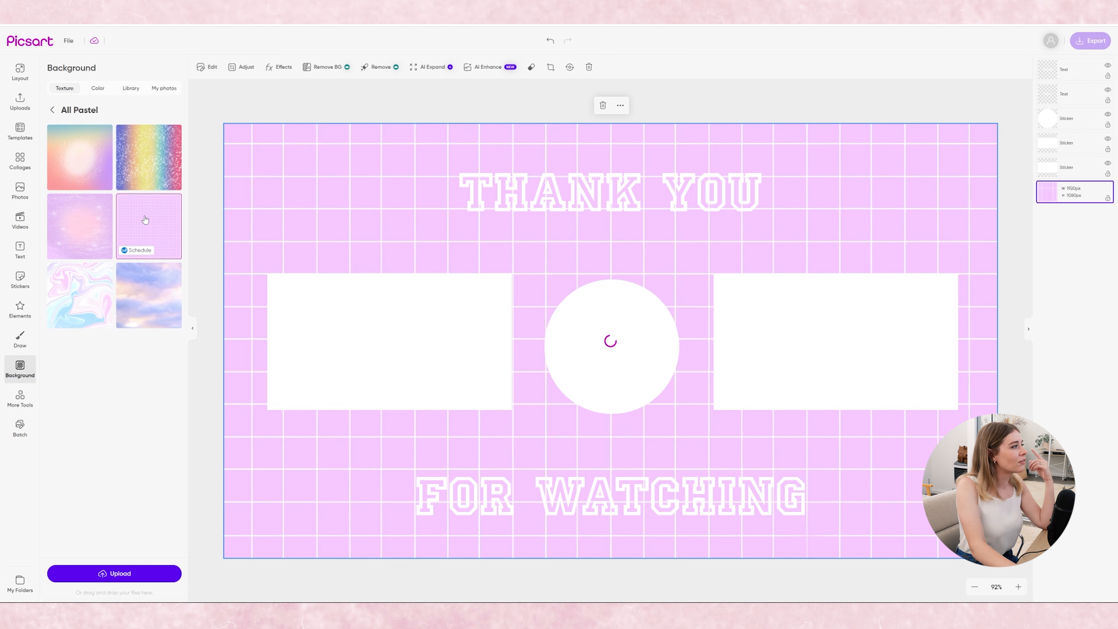
Leave the All Pastel collection and open the full Pixelated Magic background collection
click(53, 110)
scroll(145, 291, down, 5)
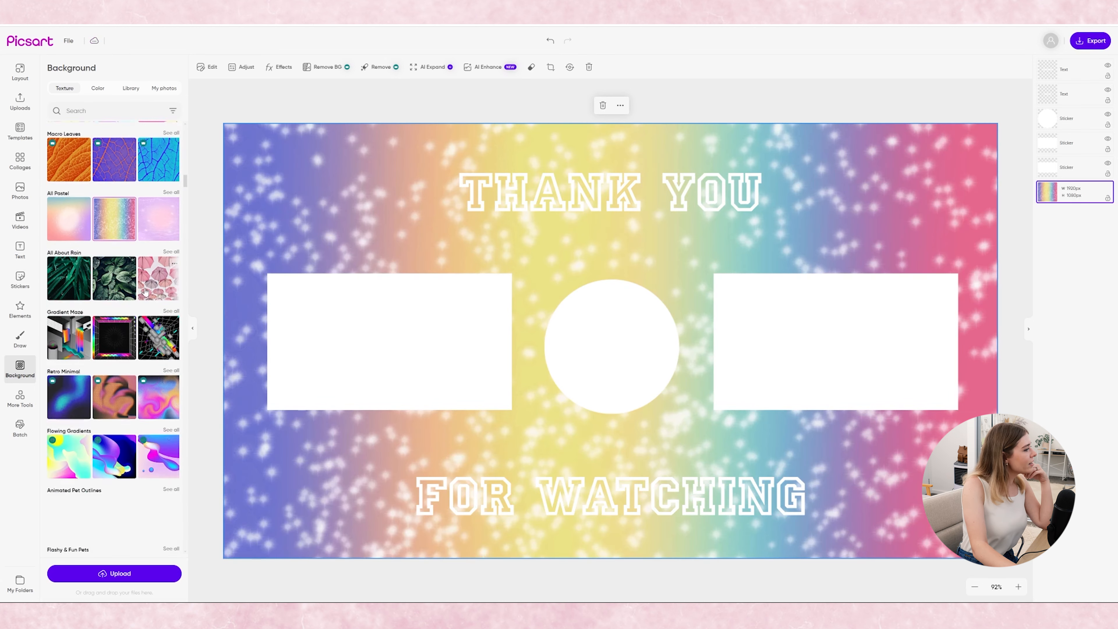
scroll(147, 291, down, 3)
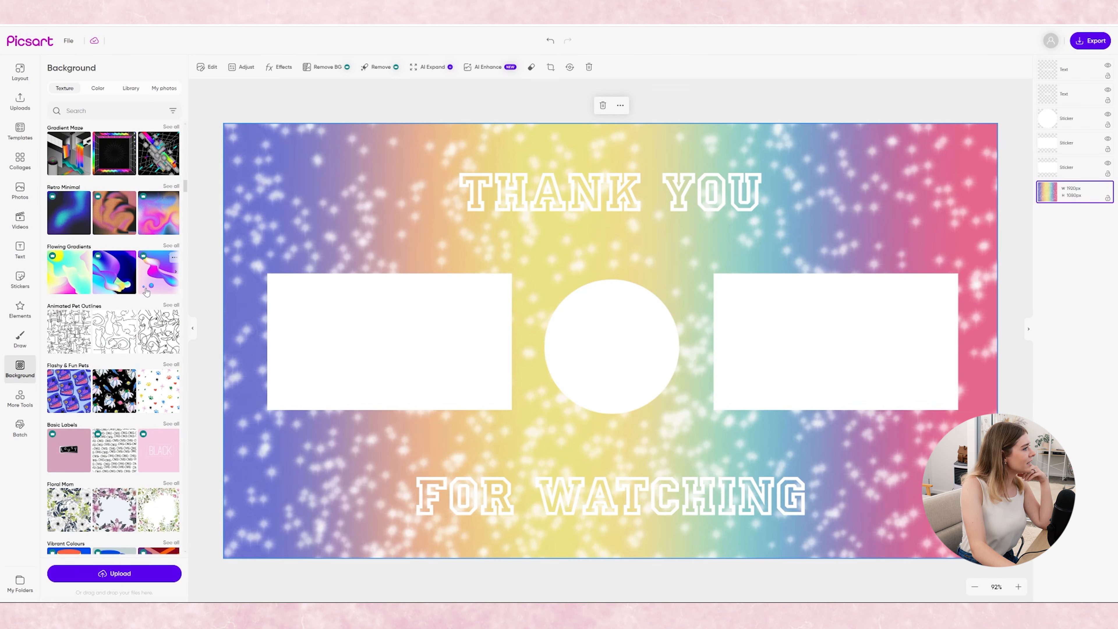
scroll(146, 291, down, 10)
scroll(147, 291, down, 10)
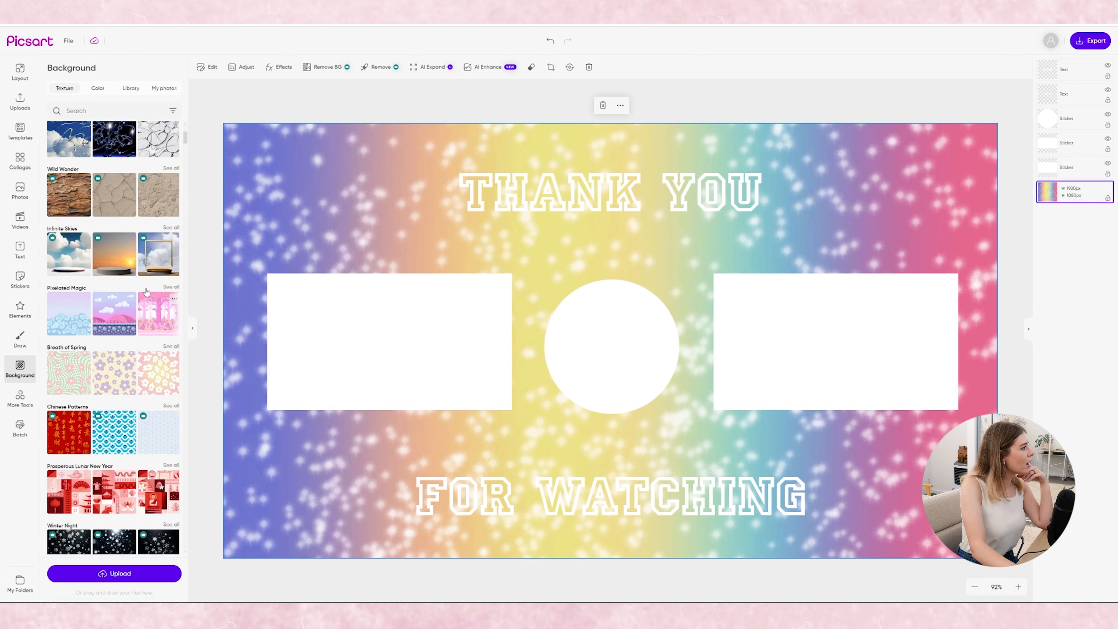
click(171, 269)
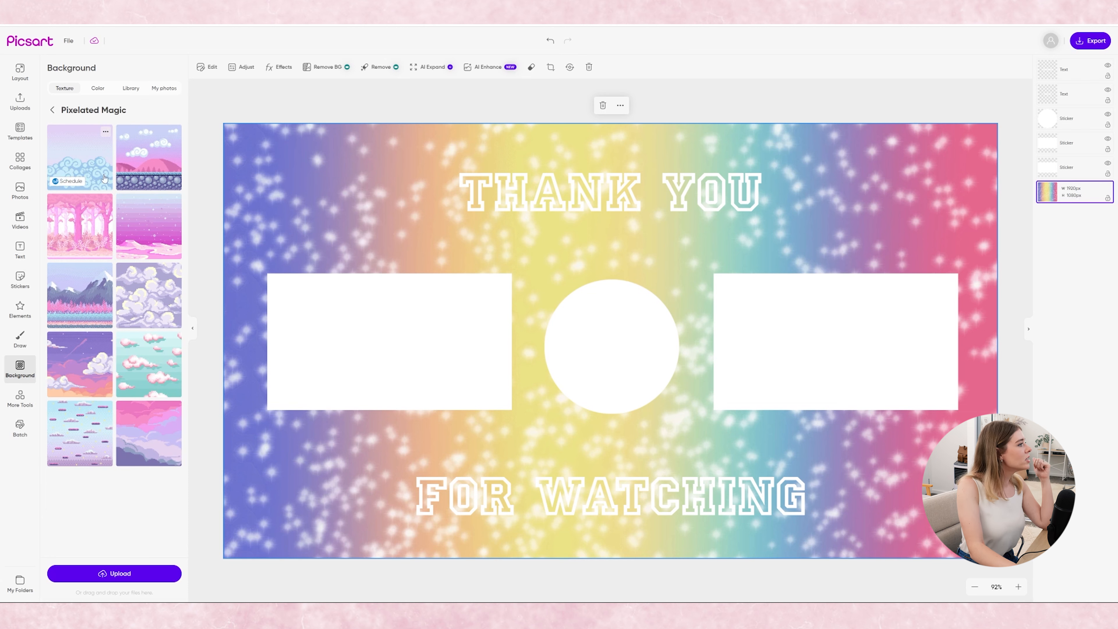
Try several Pixelated Magic backgrounds, including the pink hills, purple sunset clouds, pink-and-lilac sky and purple mountains
click(136, 159)
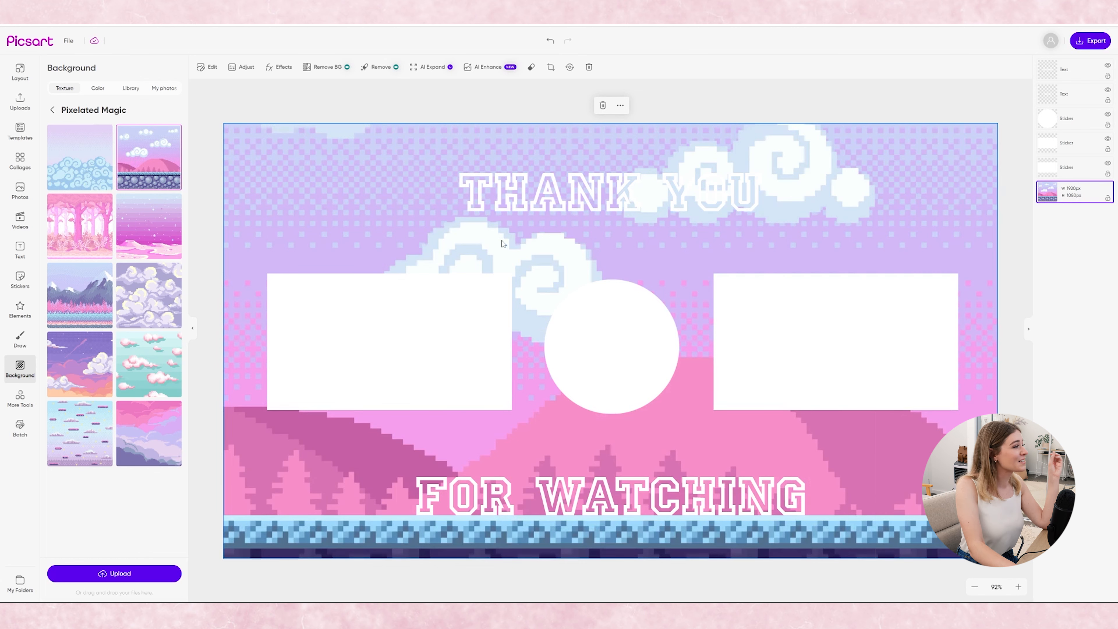
click(80, 157)
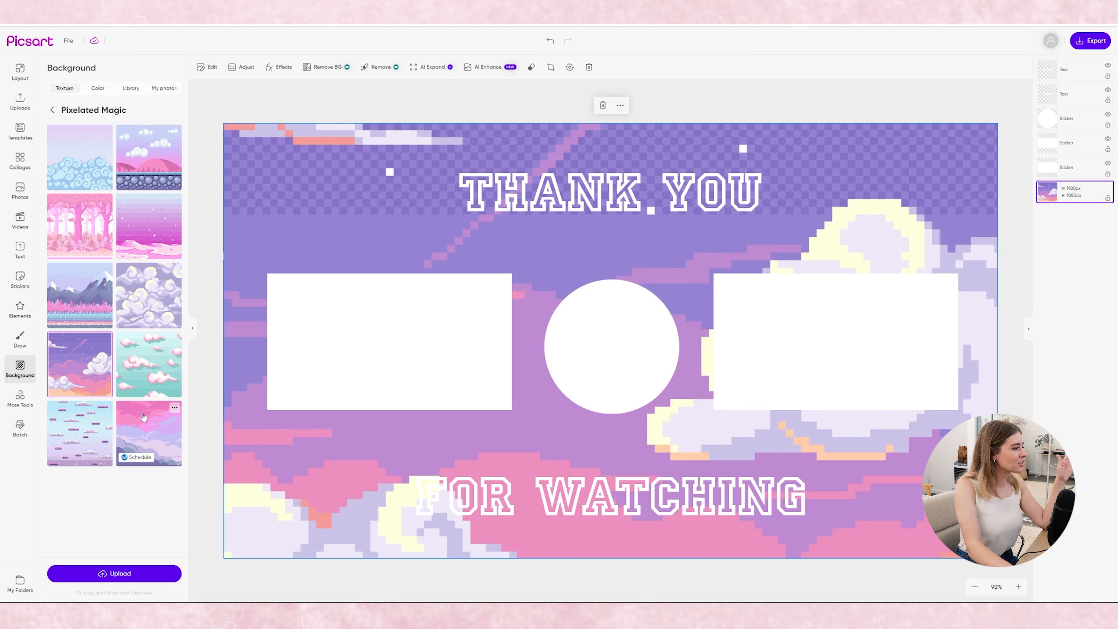
click(148, 433)
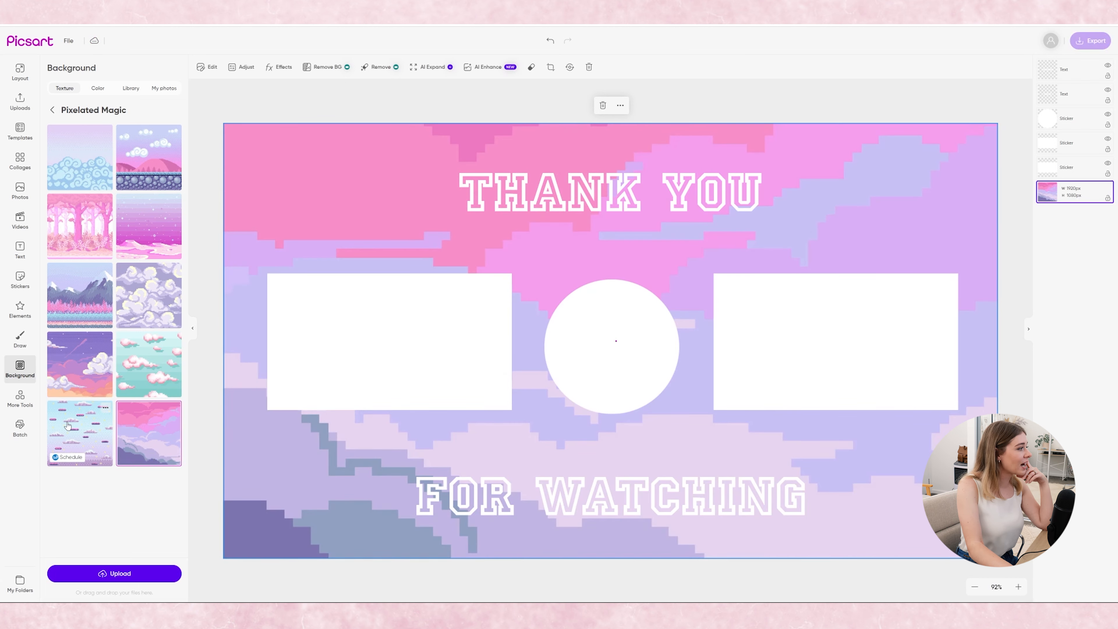
click(70, 416)
click(61, 291)
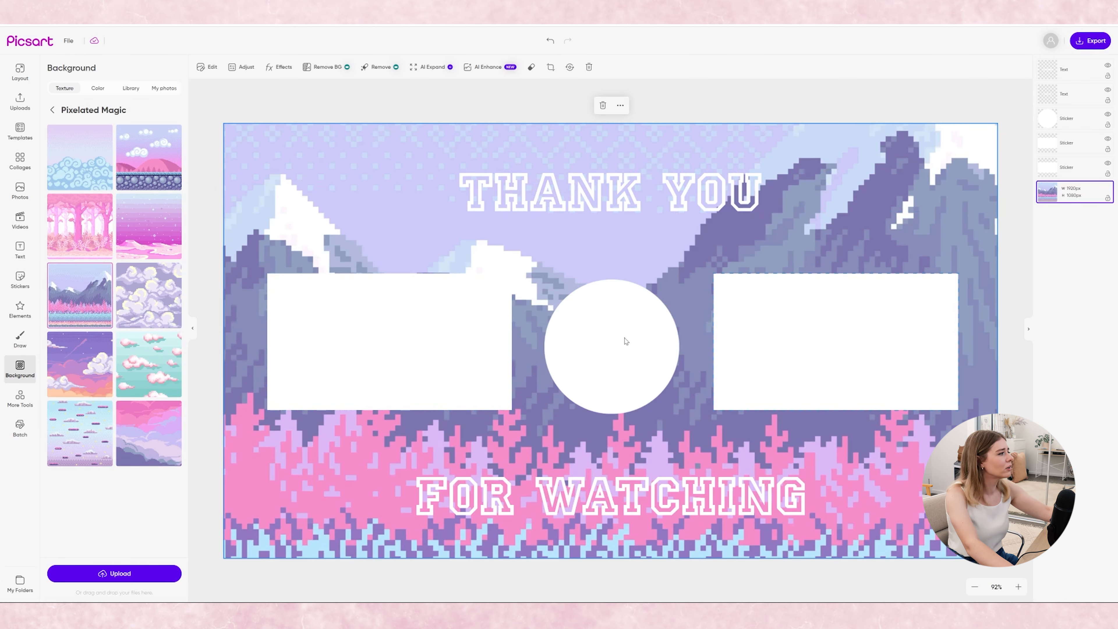
Try the lilac clouds, the starry pink gradient and the pink hills from Pixelated Magic as the background
click(153, 362)
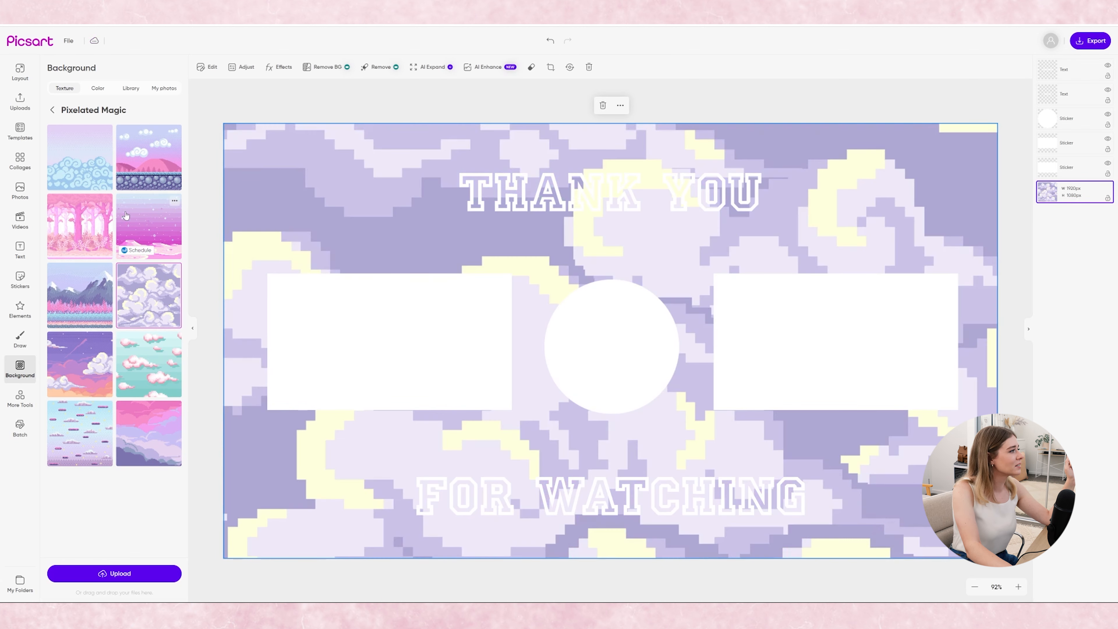
click(80, 225)
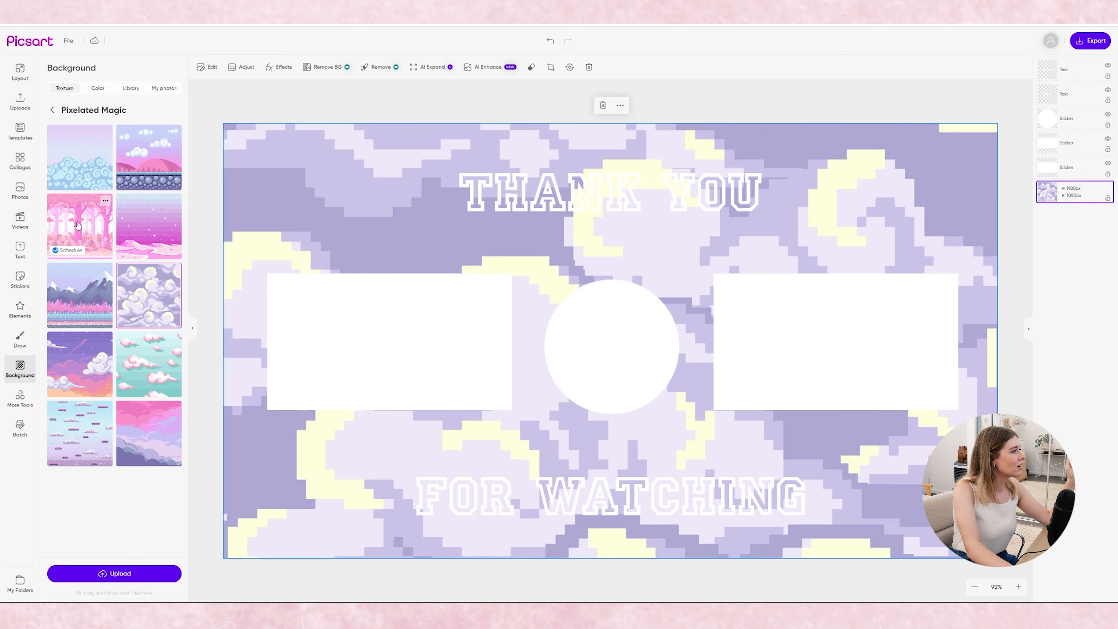
click(155, 224)
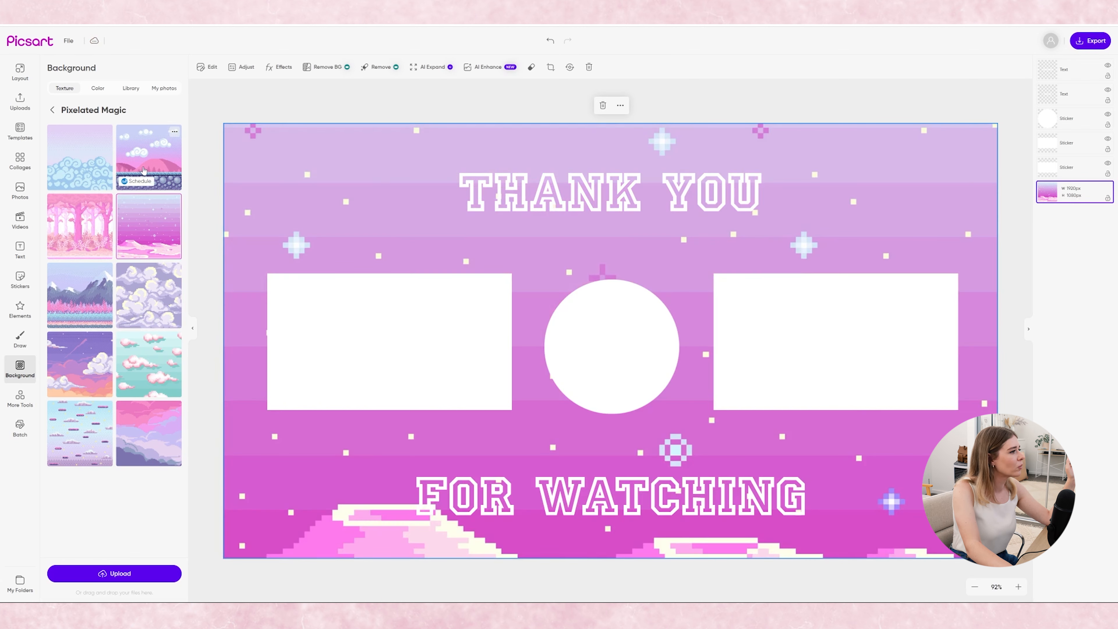
click(93, 170)
click(157, 164)
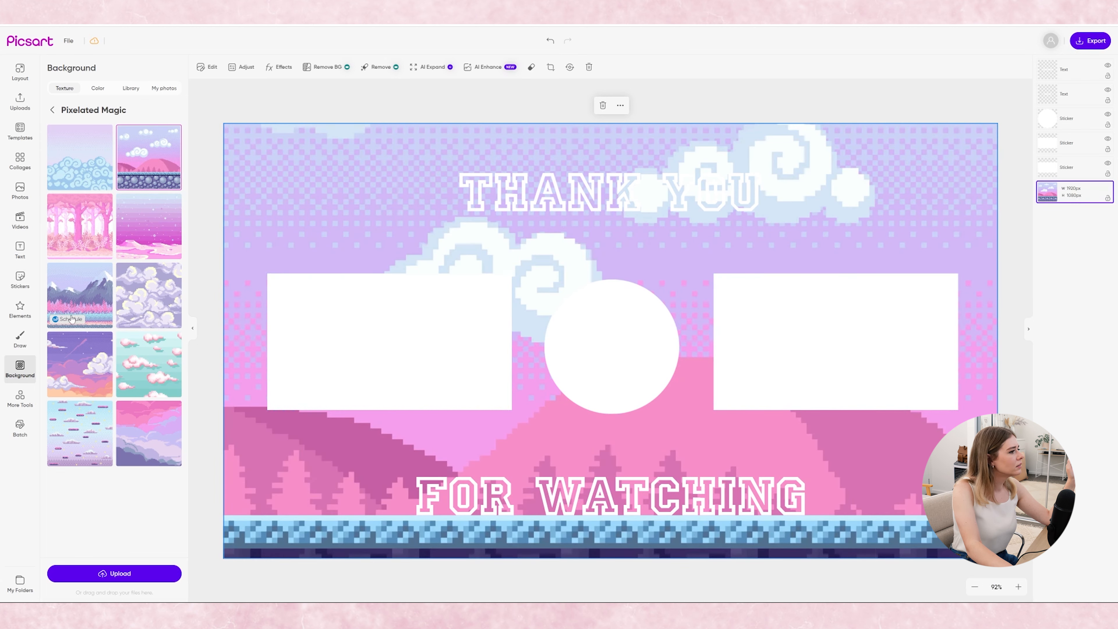
Compare the purple sunset clouds with the mountain scene and apply the purple mountains with pink trees as the background
click(74, 295)
click(87, 360)
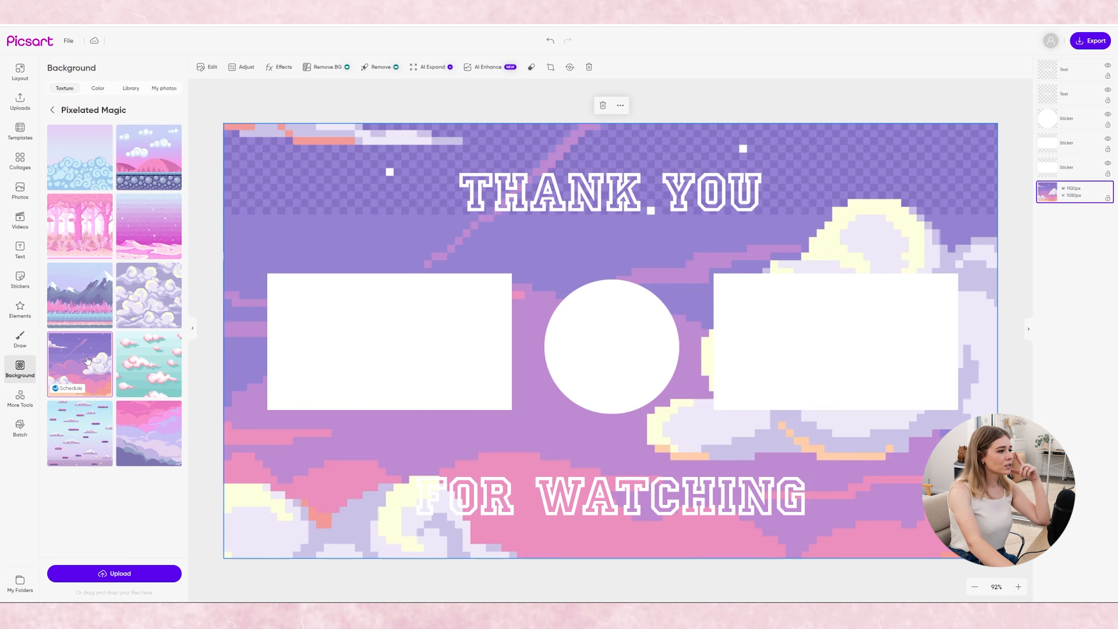
click(85, 289)
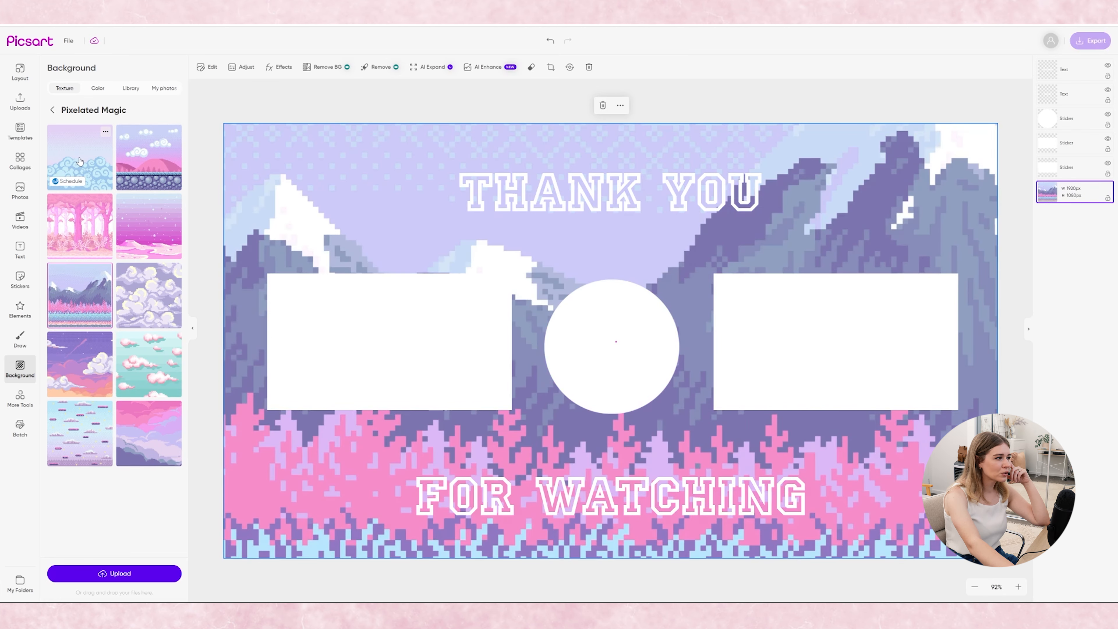
click(75, 163)
click(63, 289)
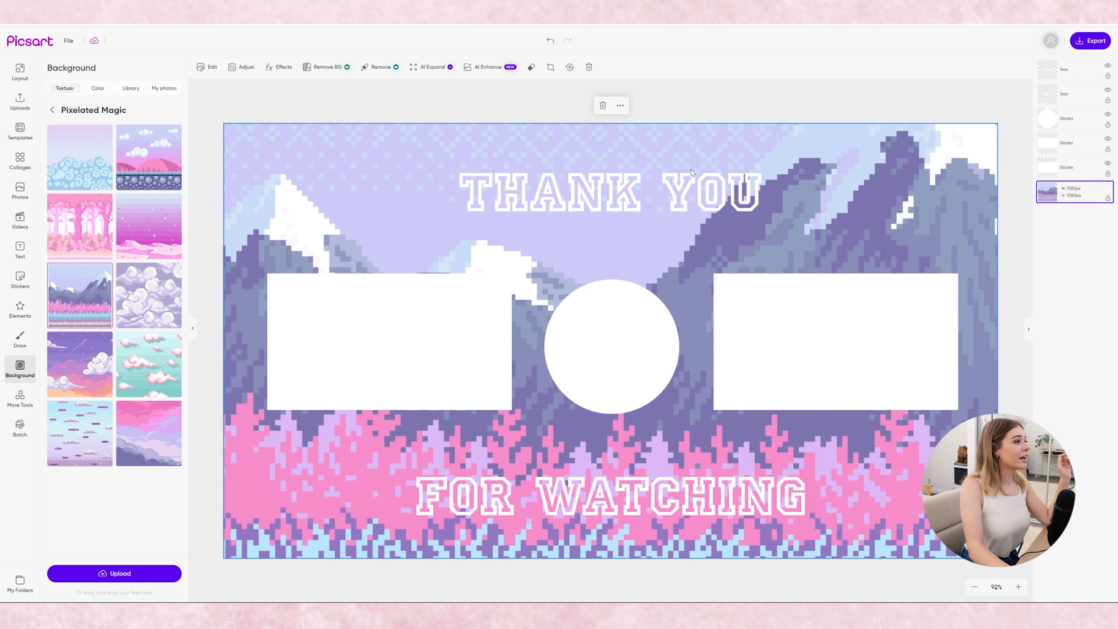
Select the "Thank you" title text and open the font library for it
click(625, 197)
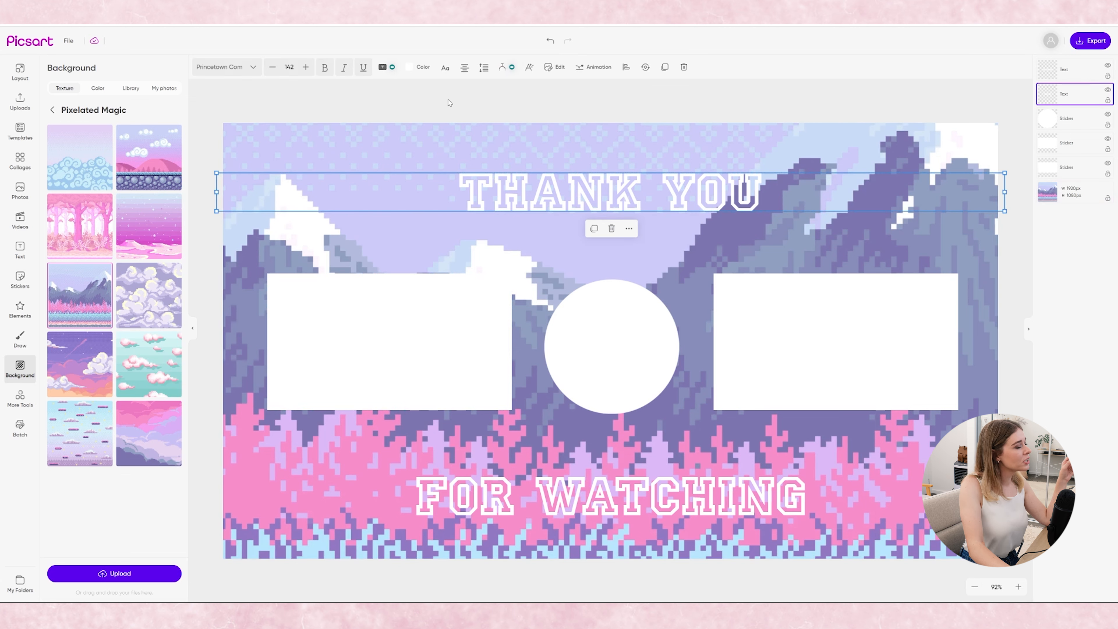
double_click(625, 197)
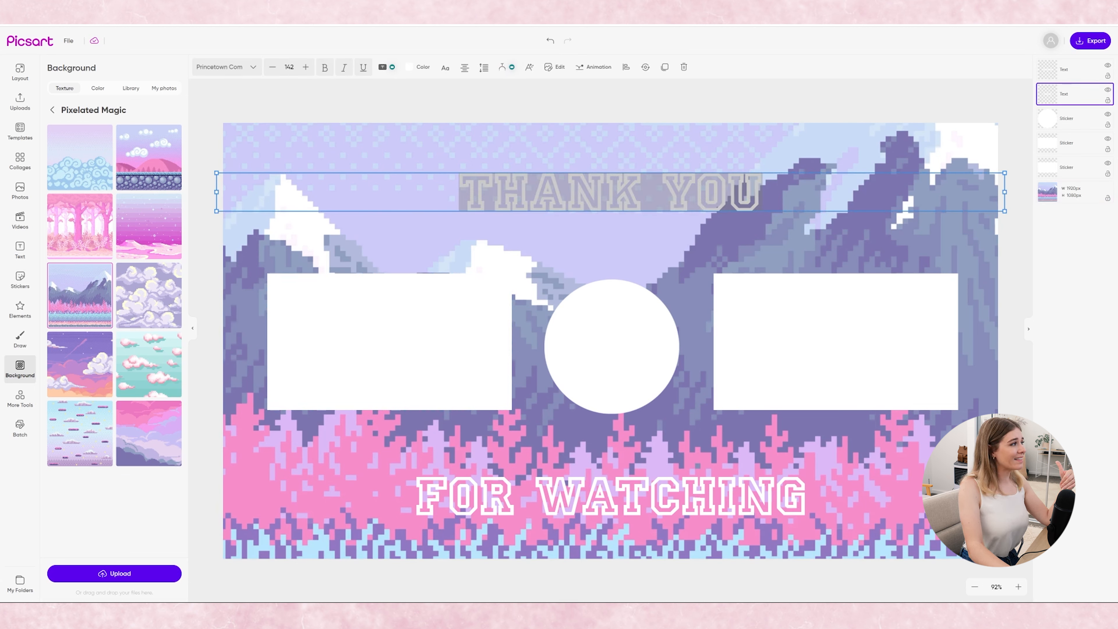
click(225, 66)
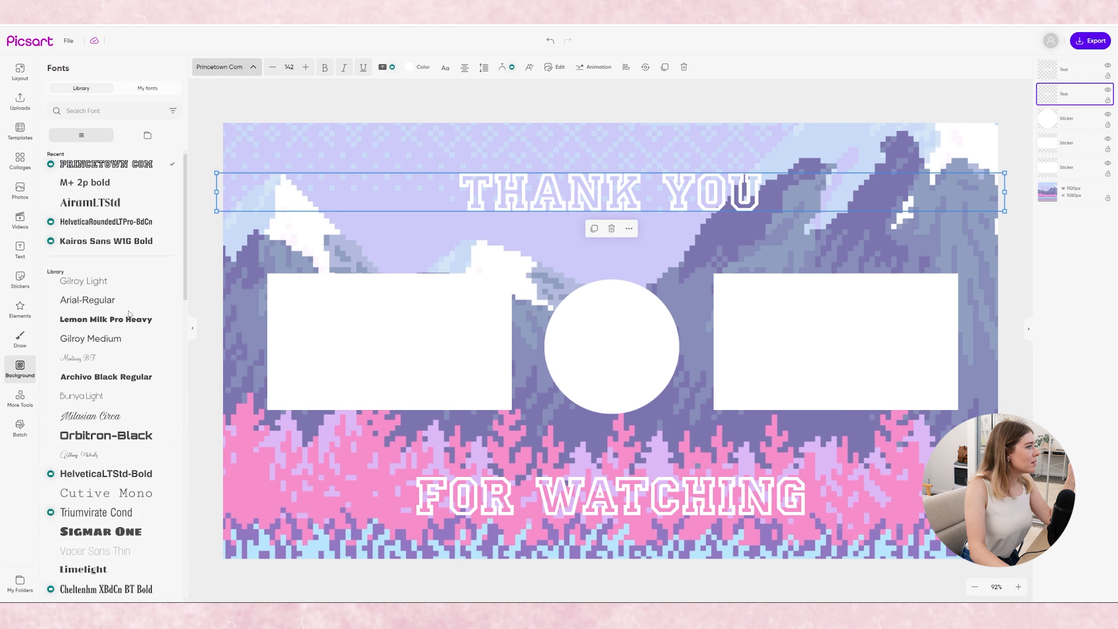
Try the Bunya Light font in bold on the "Thank you" title
click(109, 398)
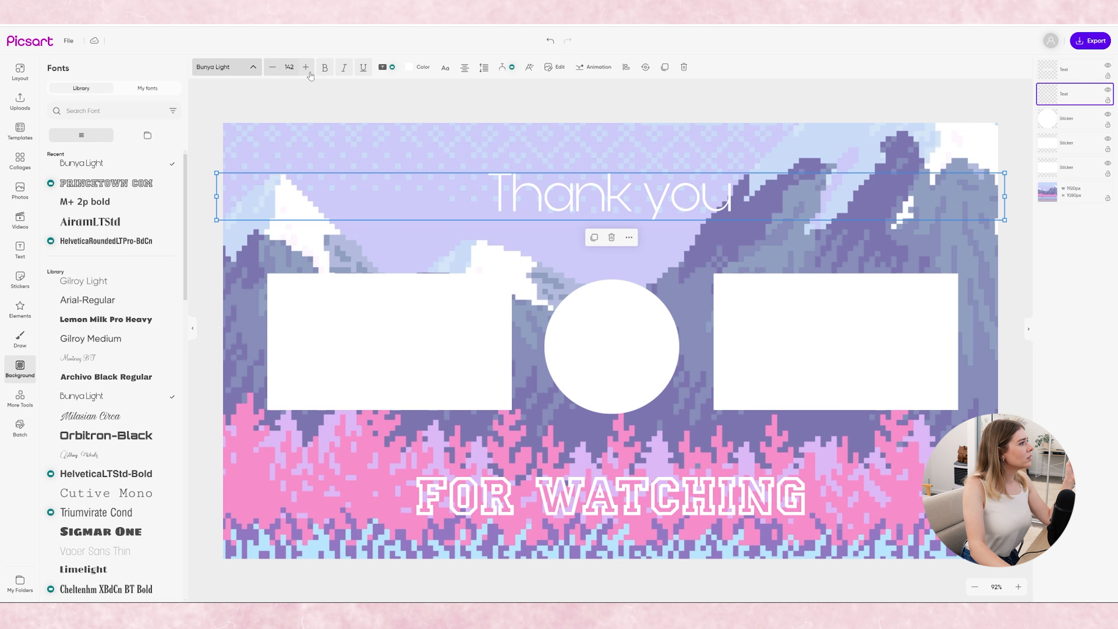
click(328, 71)
click(328, 70)
Search the font library for "pixel", try Arkeo BT and set the "Thank you" title's font to FixSys
scroll(142, 308, down, 10)
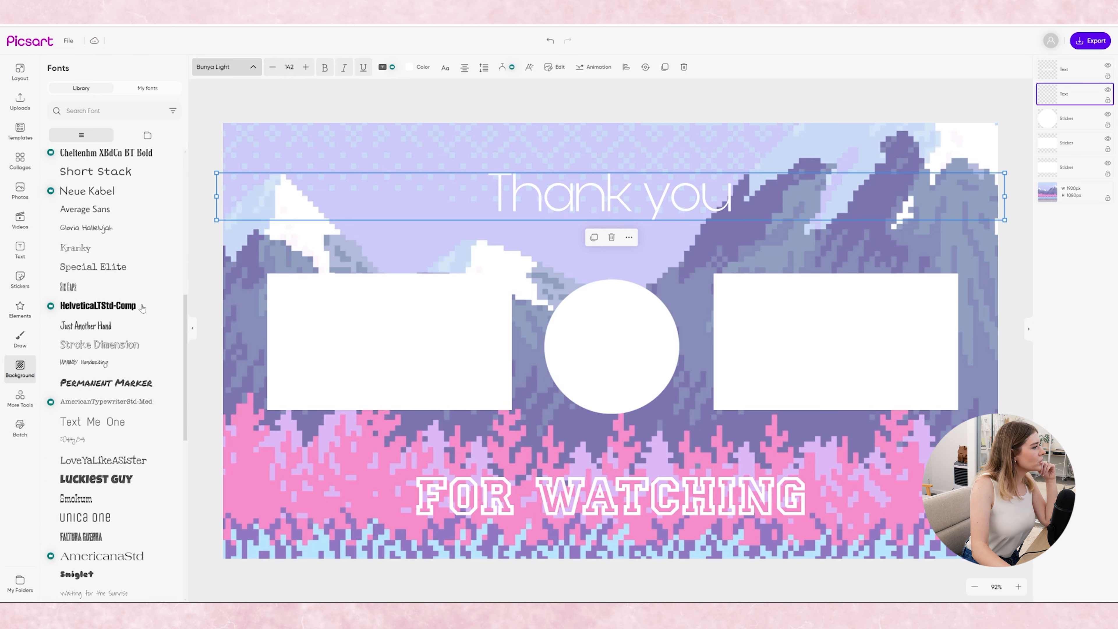
scroll(106, 320, down, 1)
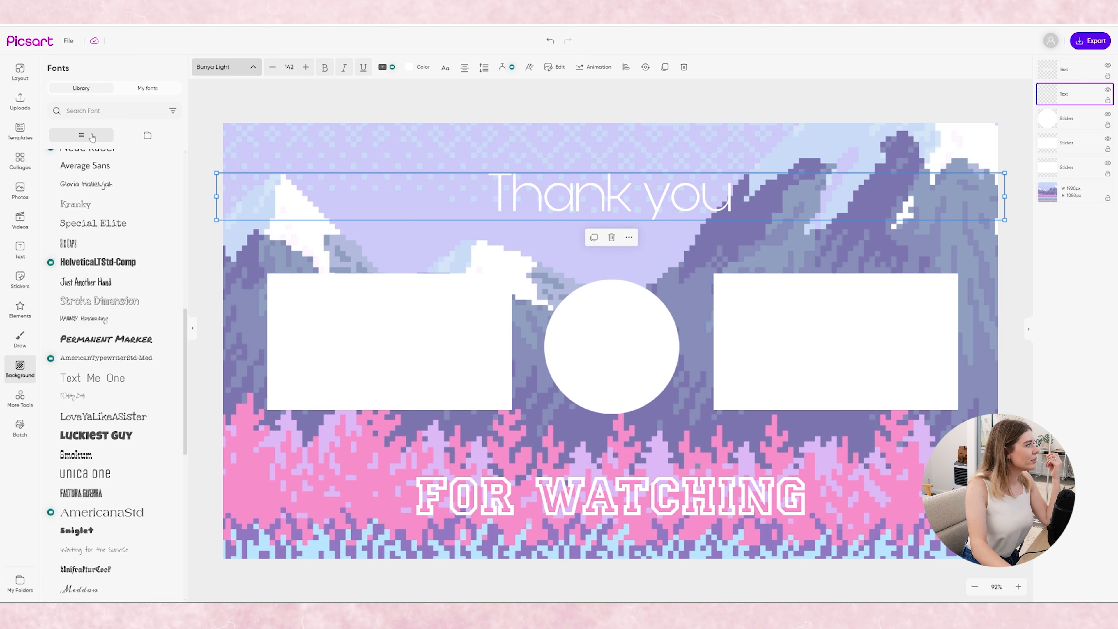
text(pizel)
key(BackSpace)
key(BackSpace)
key(BackSpace)
text(x)
click(63, 184)
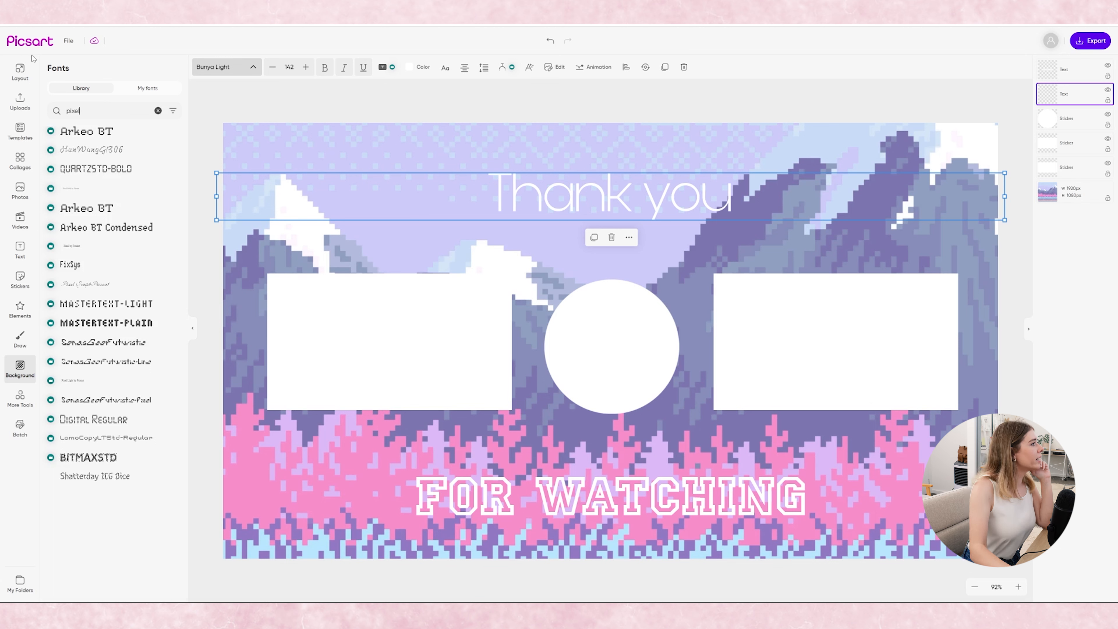
click(120, 137)
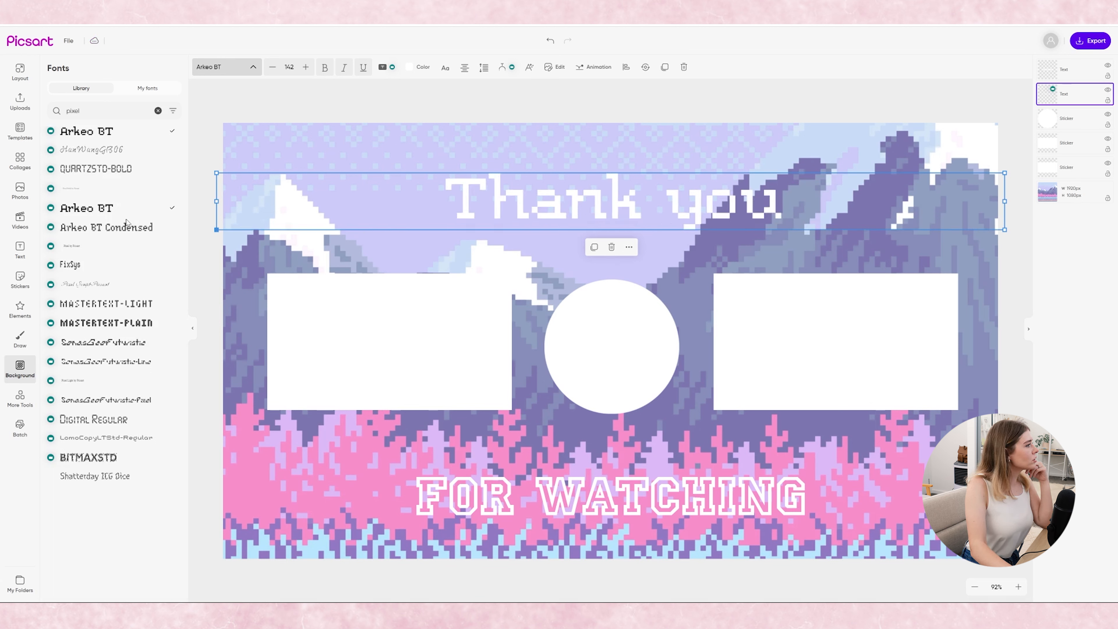
click(86, 269)
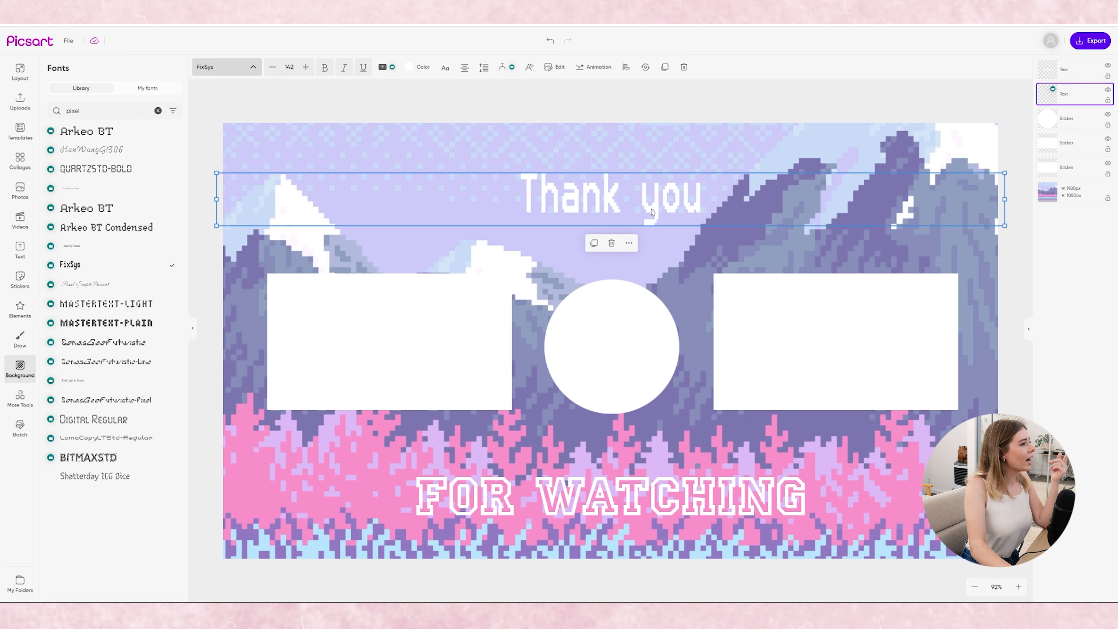
Try Sonas GeoFuturistic and Digital Regular on the "For watching" text and settle on the FixSys font
click(619, 496)
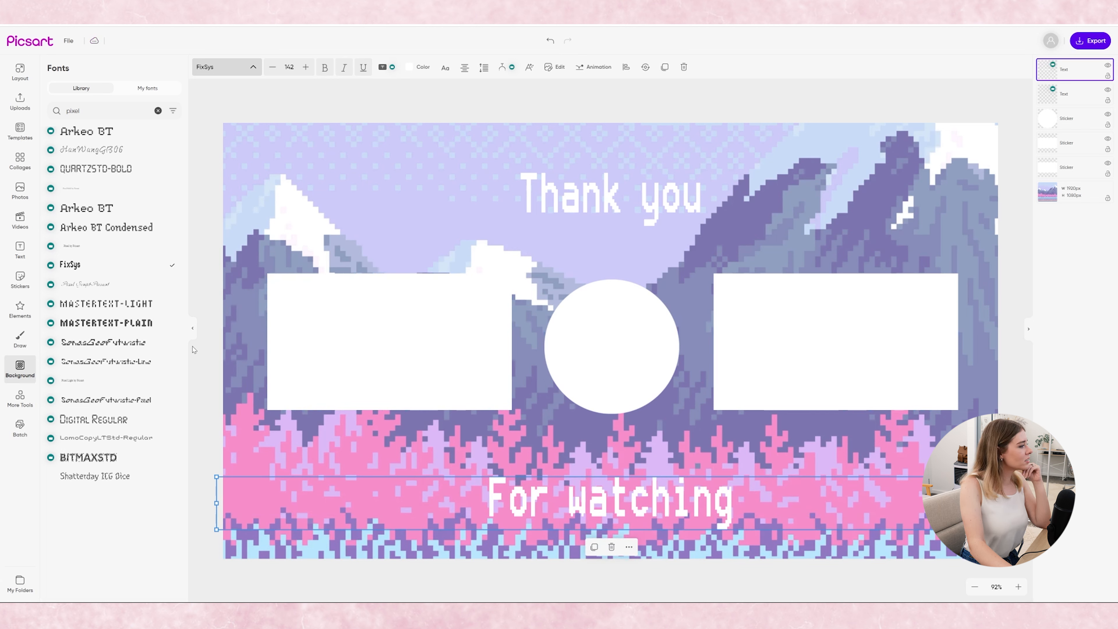
click(101, 400)
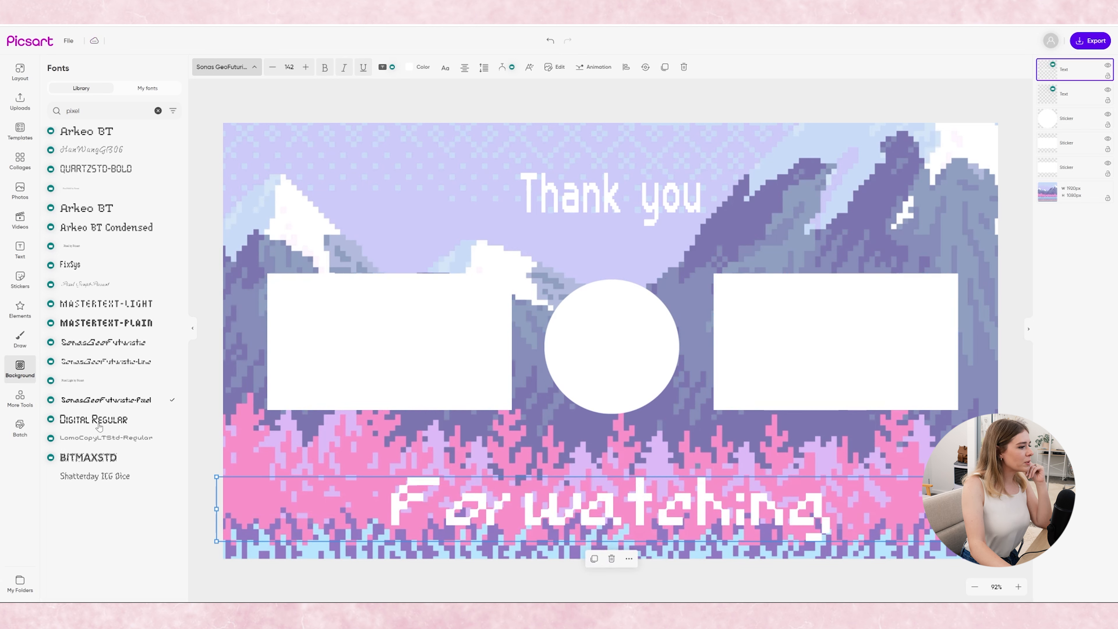
click(104, 422)
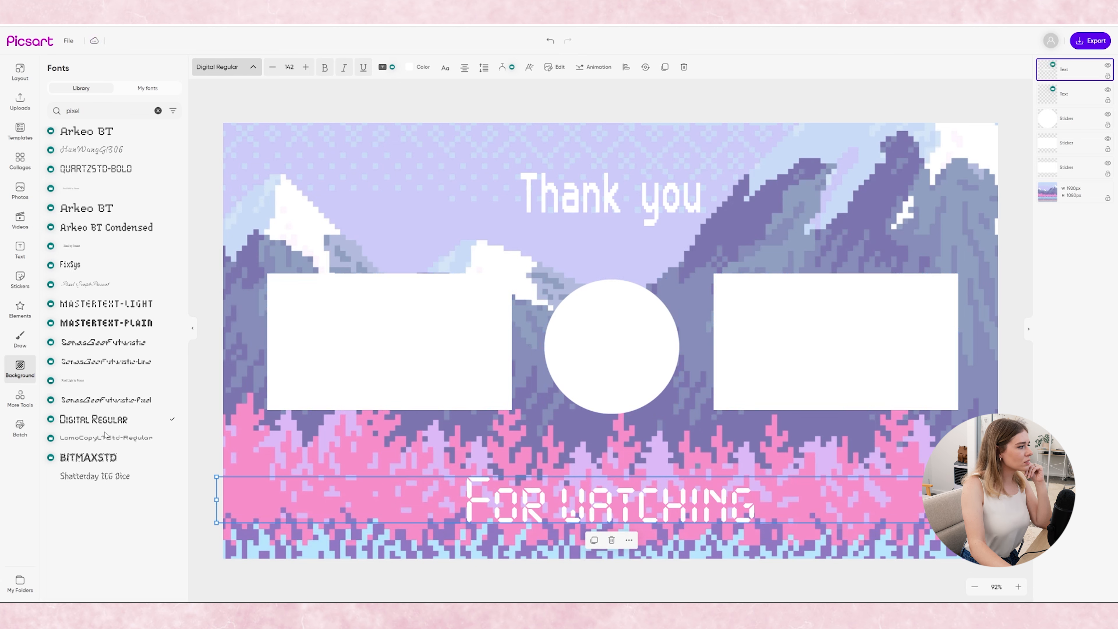
click(70, 264)
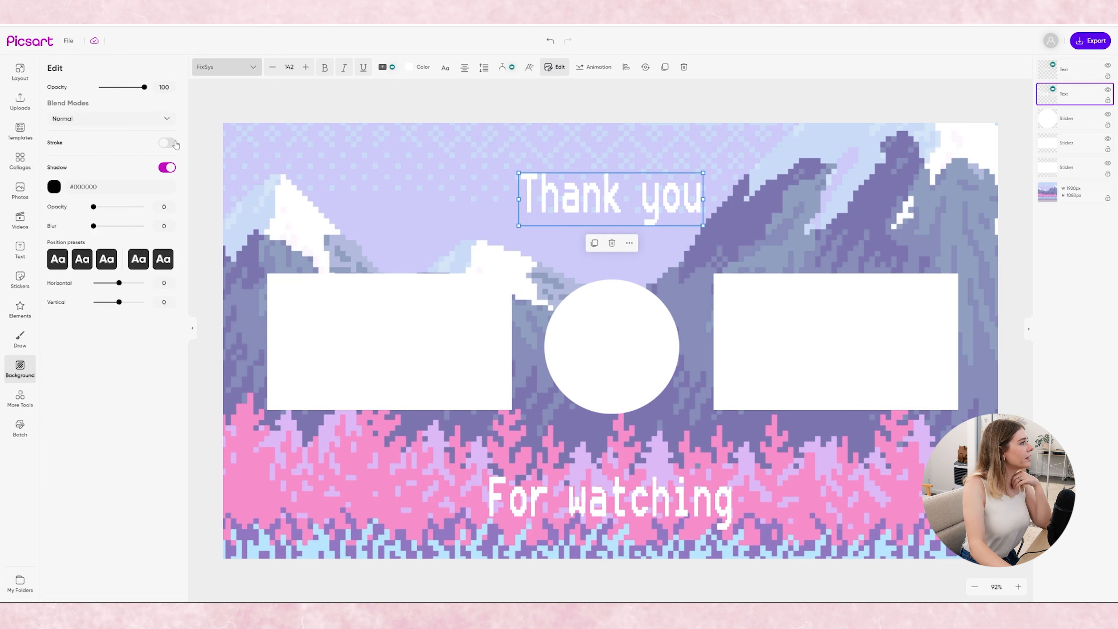
Add a pink #ff75a2 stroke of size 16 to the "Thank you" title
click(167, 143)
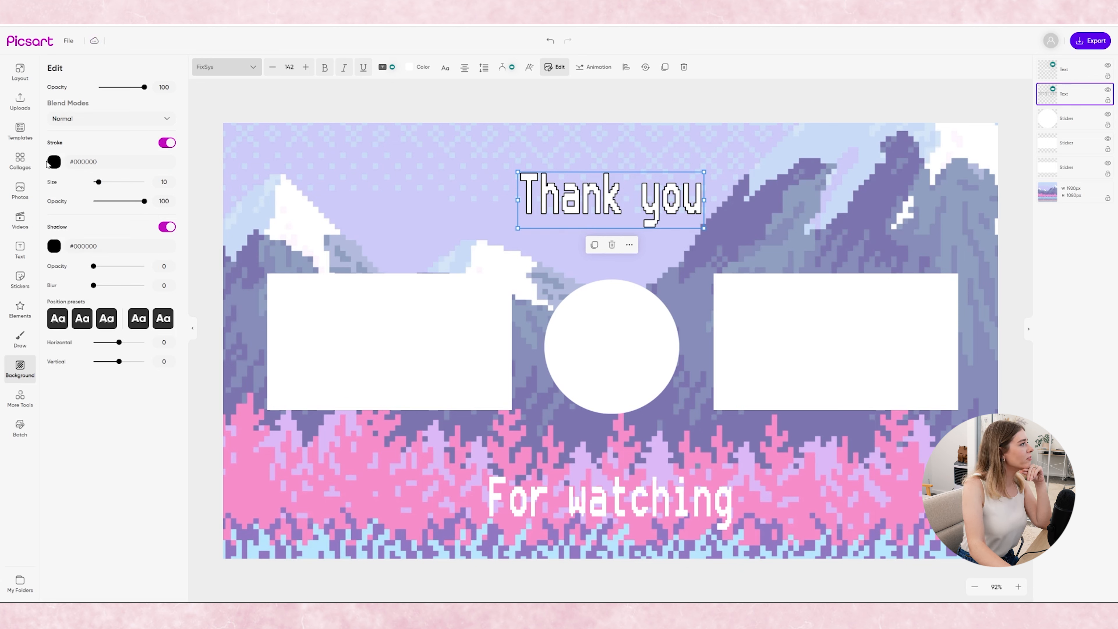
click(54, 161)
mouse_move(97, 108)
mouse_down()
mouse_move(100, 97)
mouse_move(132, 91)
mouse_move(126, 141)
mouse_move(152, 169)
mouse_up()
click(138, 115)
drag(141, 117, 116, 78)
drag(153, 169, 162, 169)
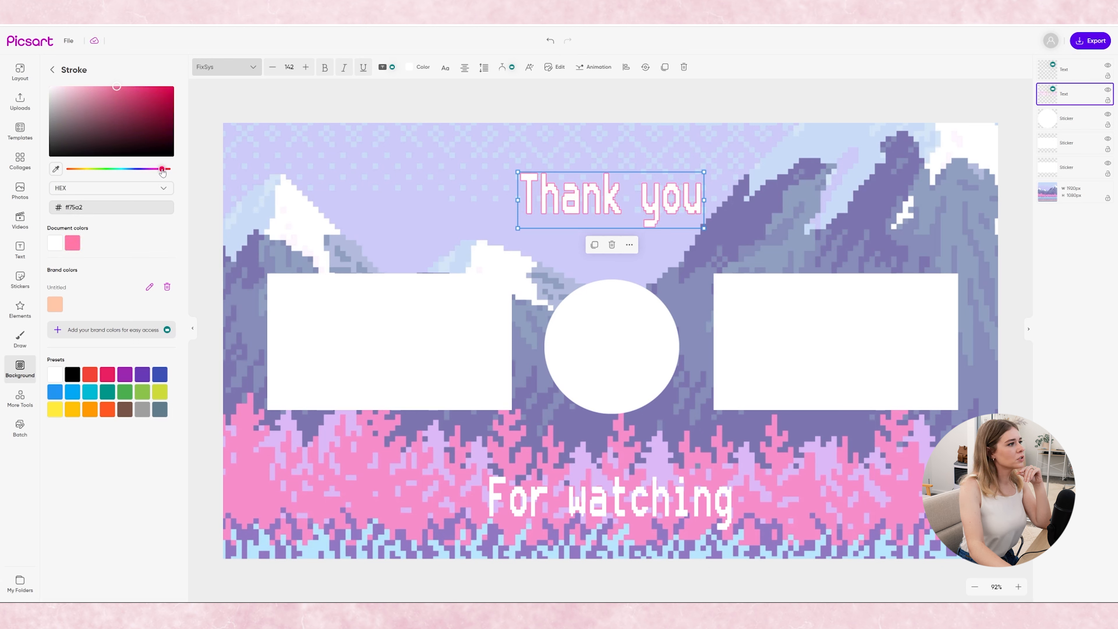
click(53, 69)
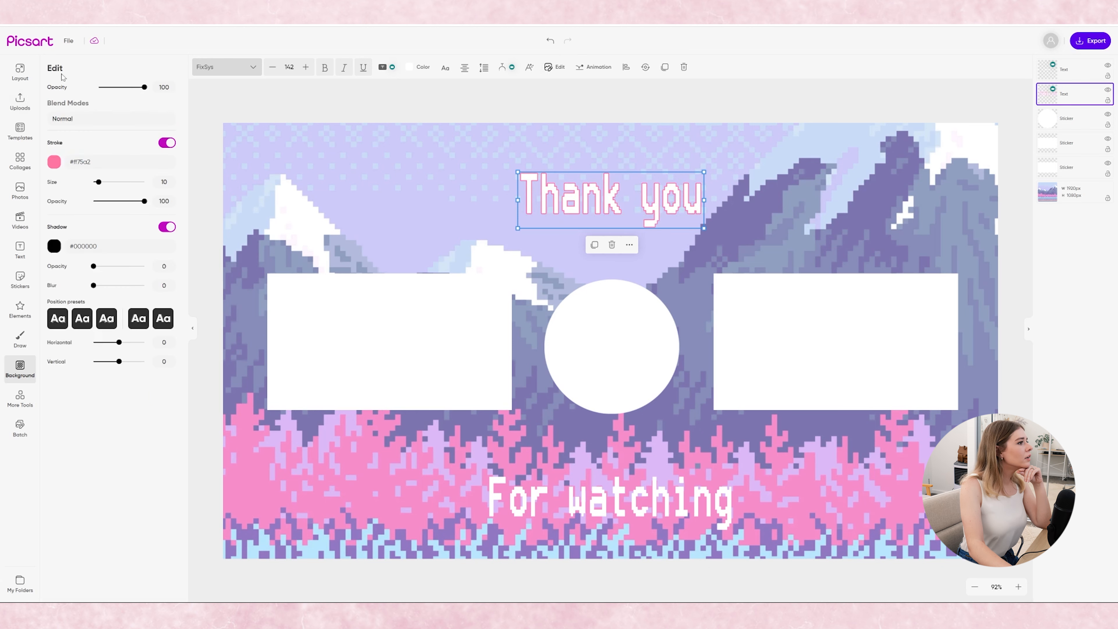
drag(100, 187, 103, 187)
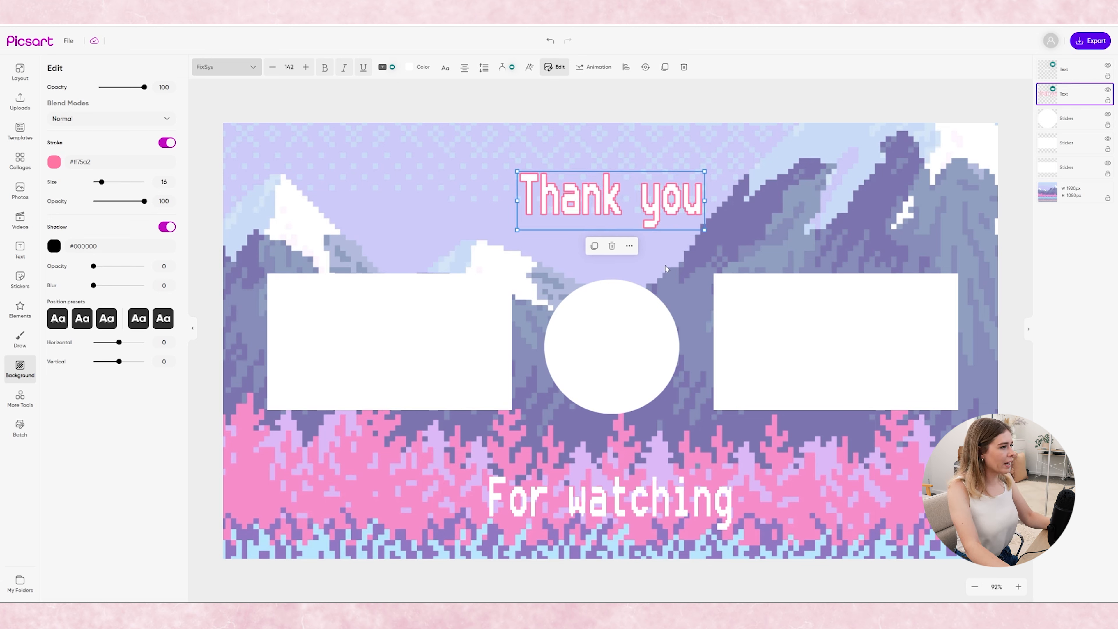
Duplicate the outlined "Thank you" title and place the copy over the pink trees, deleting the old "For watching" text
alt+drag(632, 205, 755, 433)
click(682, 510)
key(Delete)
drag(666, 446, 582, 482)
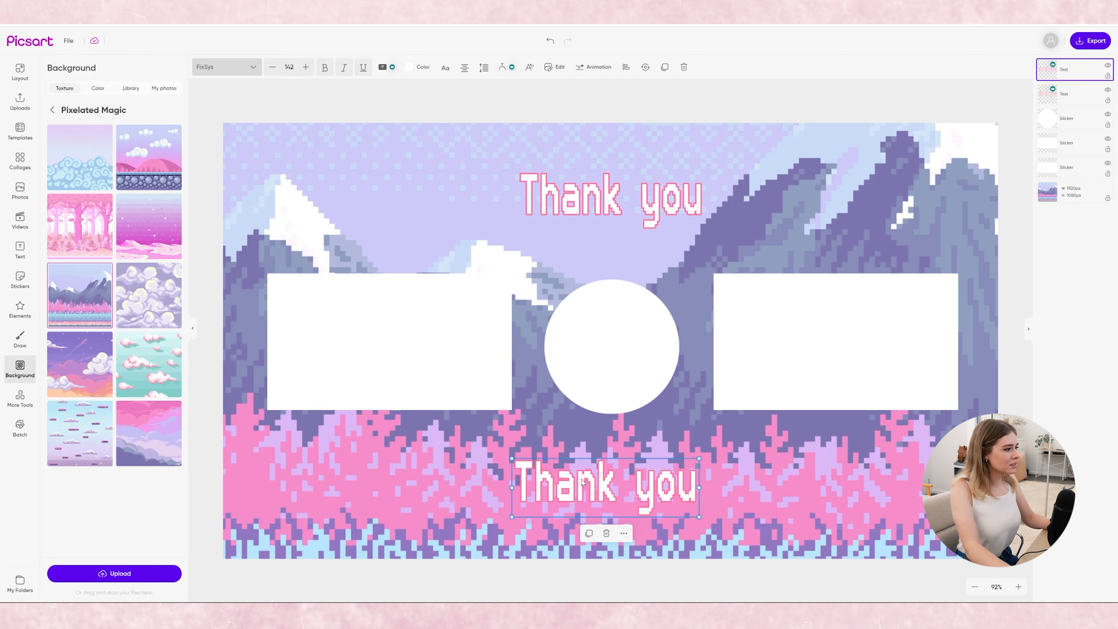
Change the copied title's text to "for watching", widen its box to fit one line and centre it below the circle
double_click(582, 482)
key(ctrl+c)
text(for)
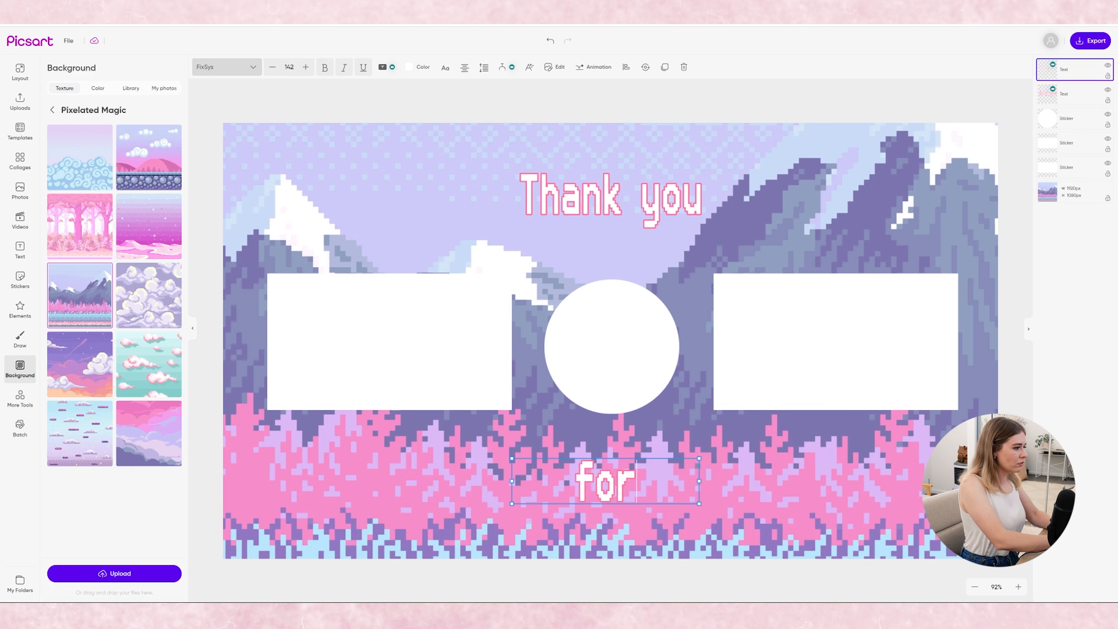
text( watching)
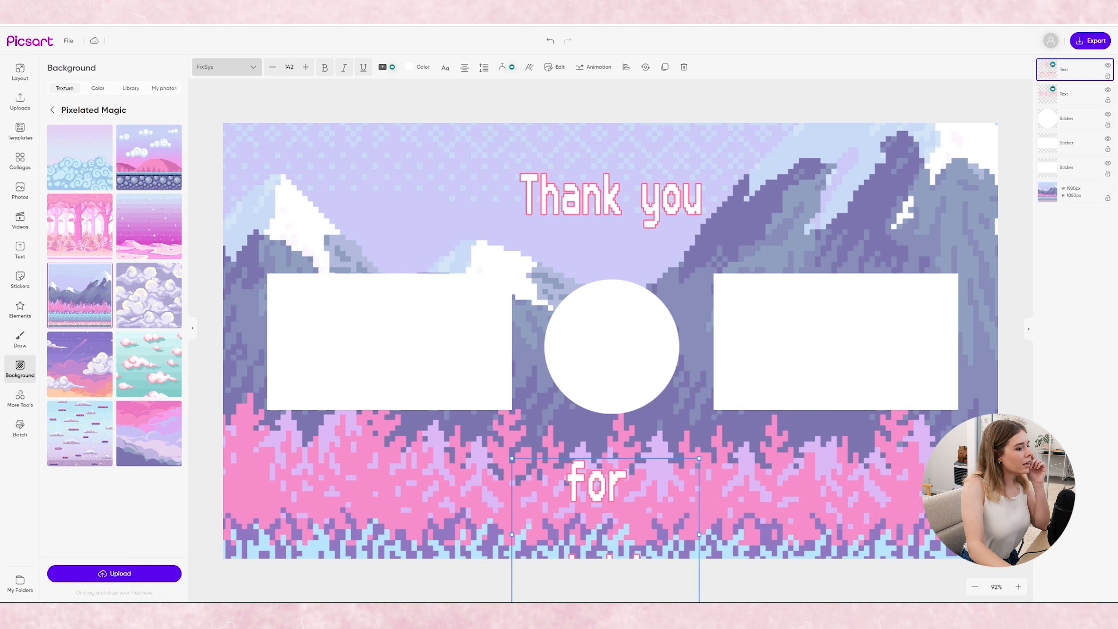
drag(837, 505, 876, 501)
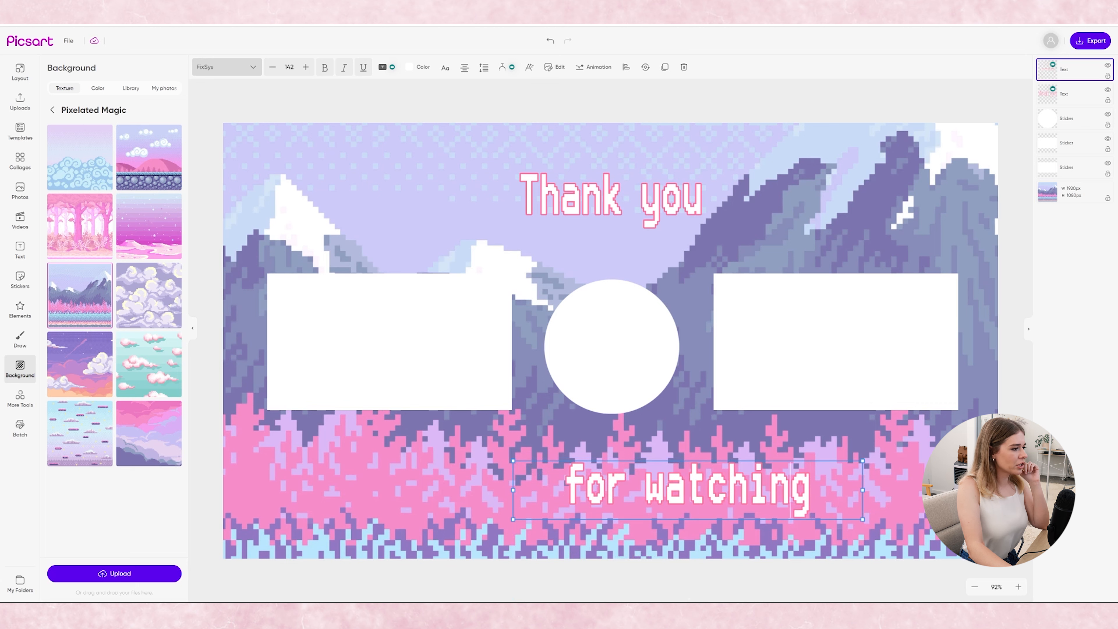
drag(790, 489, 712, 491)
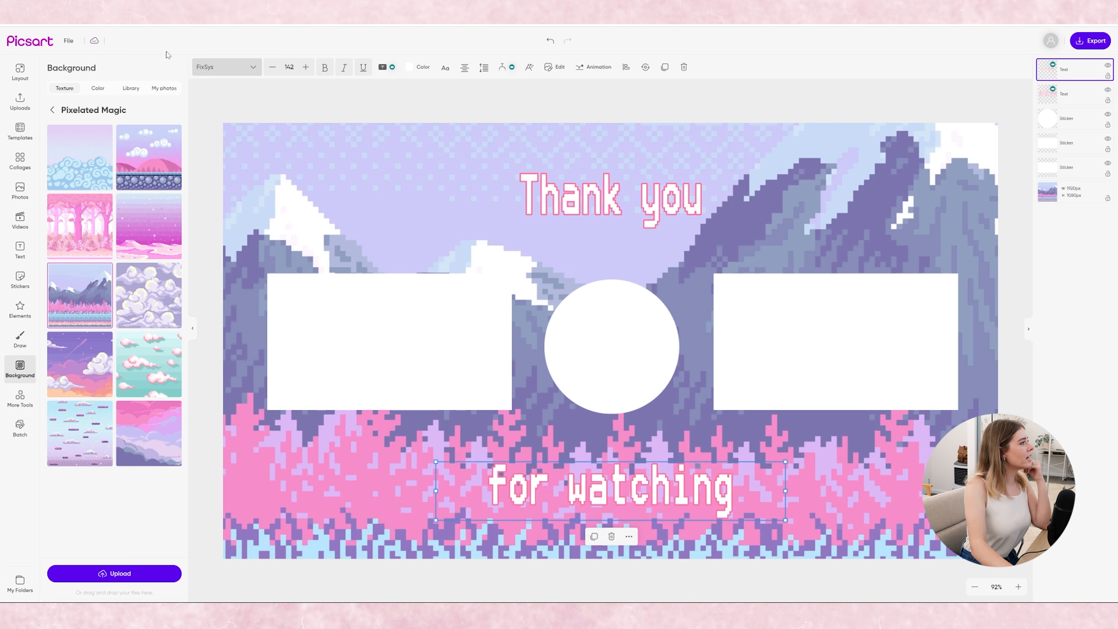
Recolour the stroke of the "for watching" text to a dark purple
drag(137, 99, 128, 116)
click(966, 349)
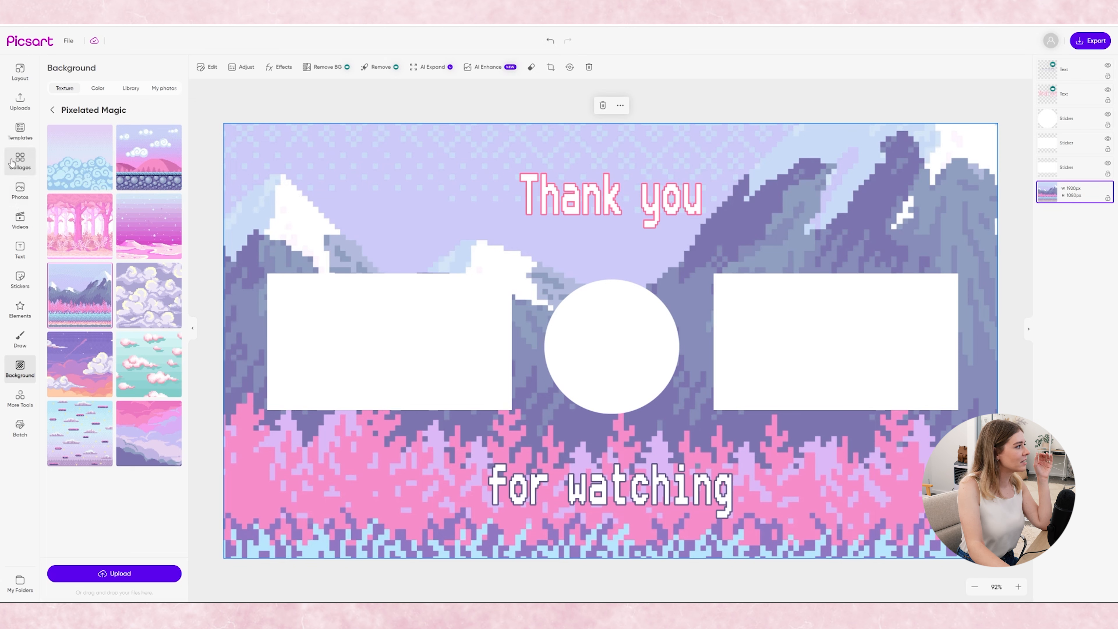
Search the stickers for "instagram", add the gradient logo and shrink it onto the mountains beyond the "Thank you" title
click(20, 280)
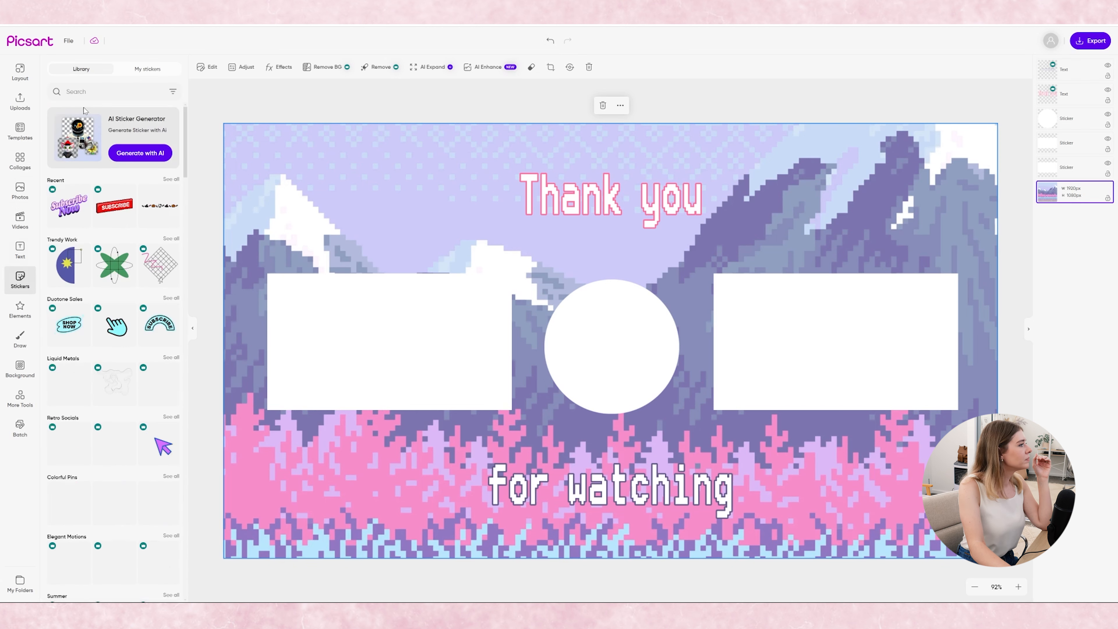
click(85, 92)
text(ins)
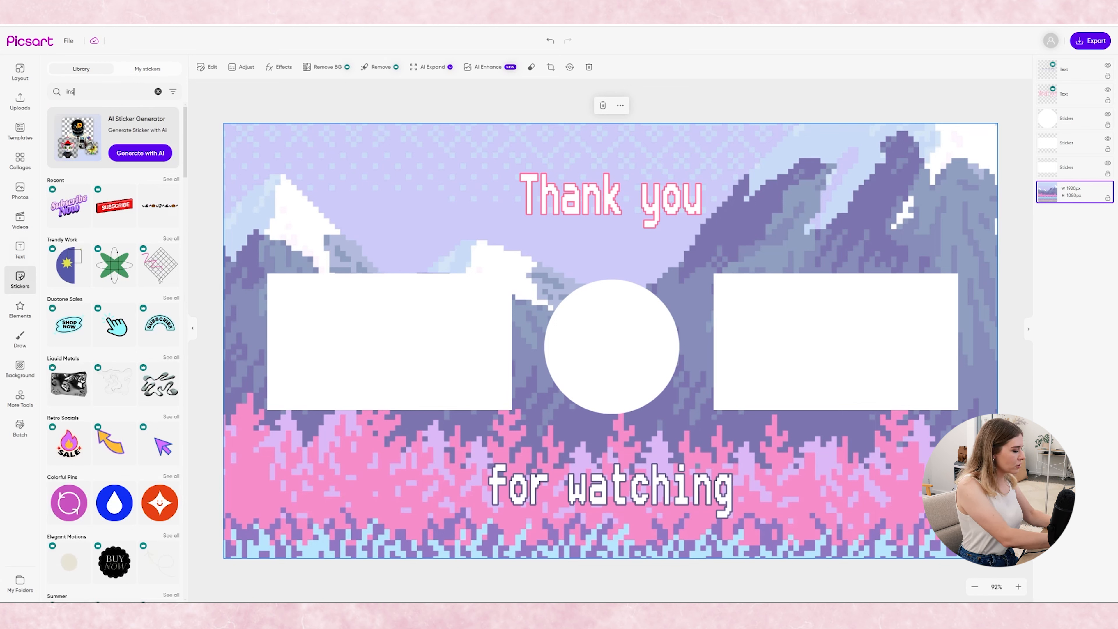
text(tagram)
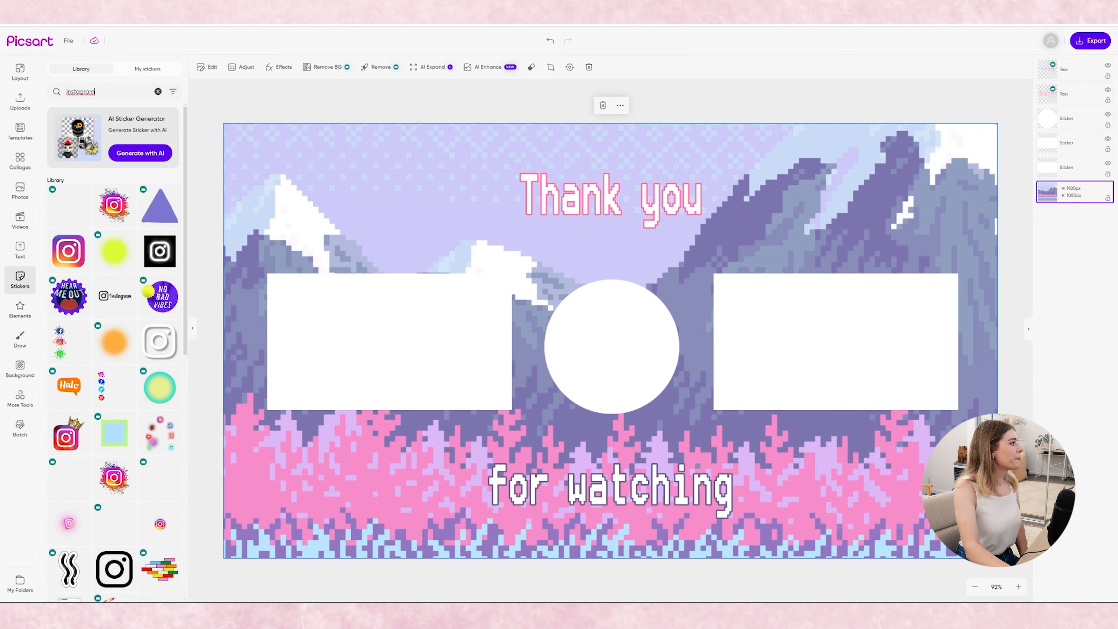
click(65, 256)
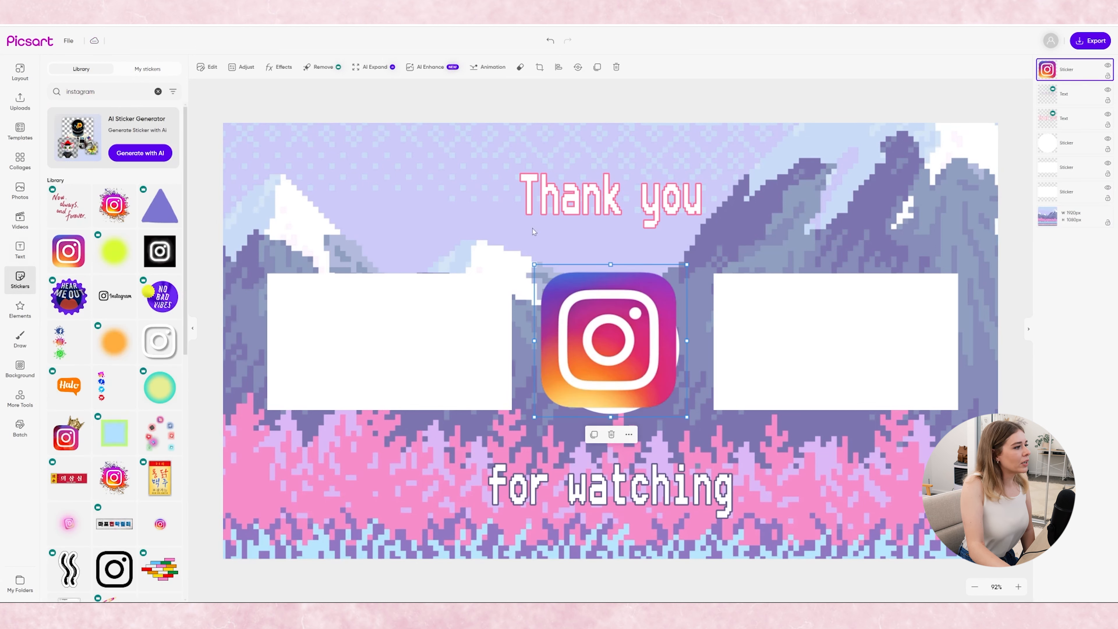
drag(690, 266, 843, 160)
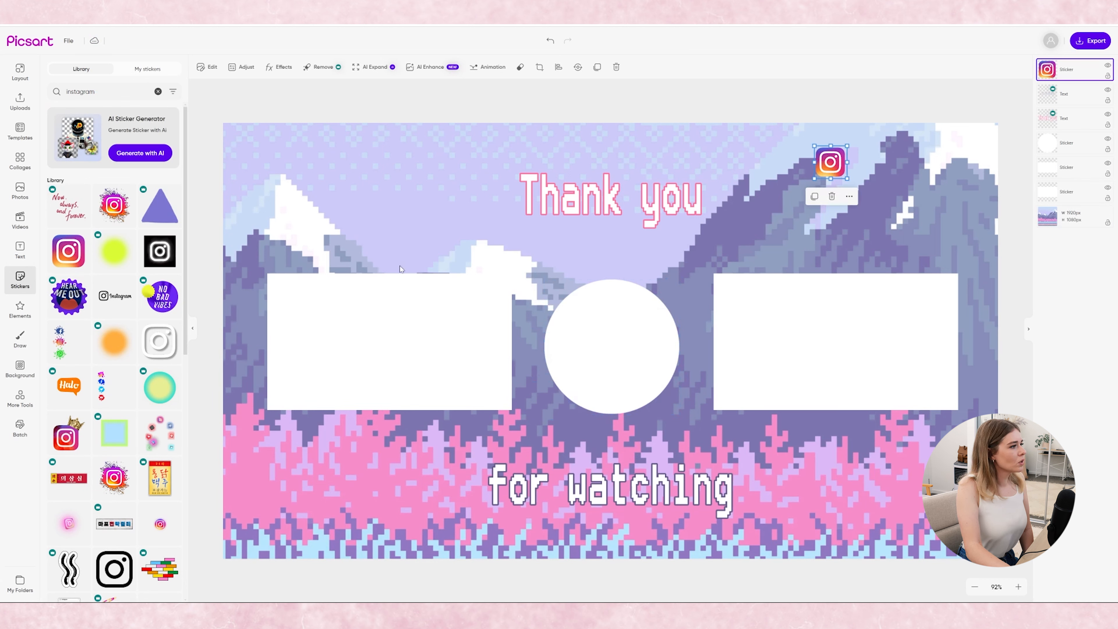
Try the white outlined Instagram sticker as a small icon directly beneath the gradient Instagram logo
click(162, 348)
drag(652, 304, 898, 194)
drag(934, 155, 824, 197)
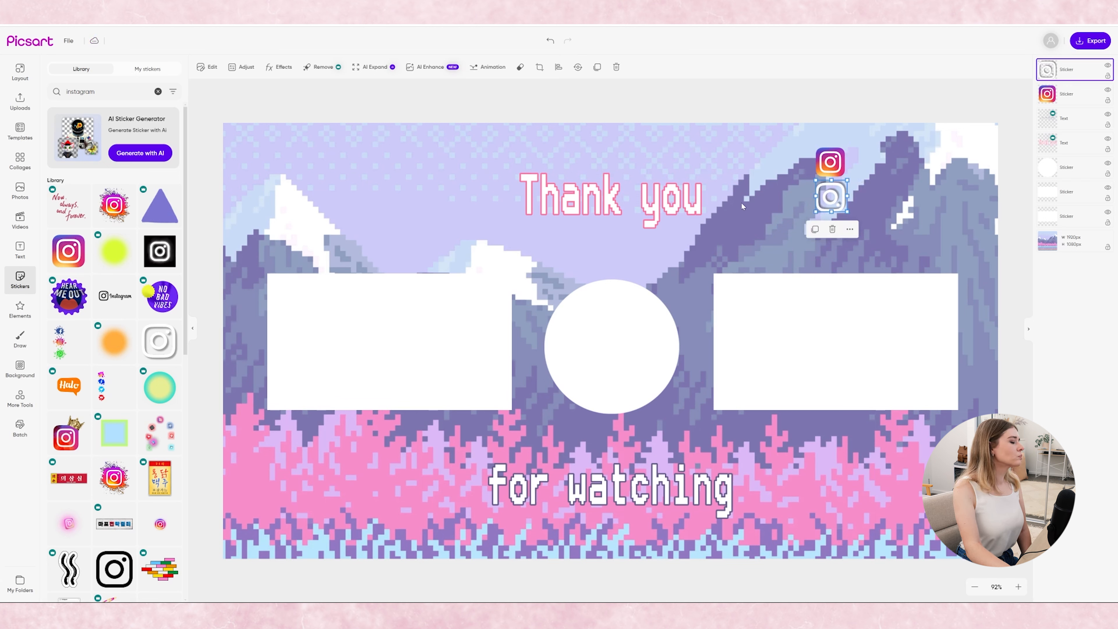
click(758, 162)
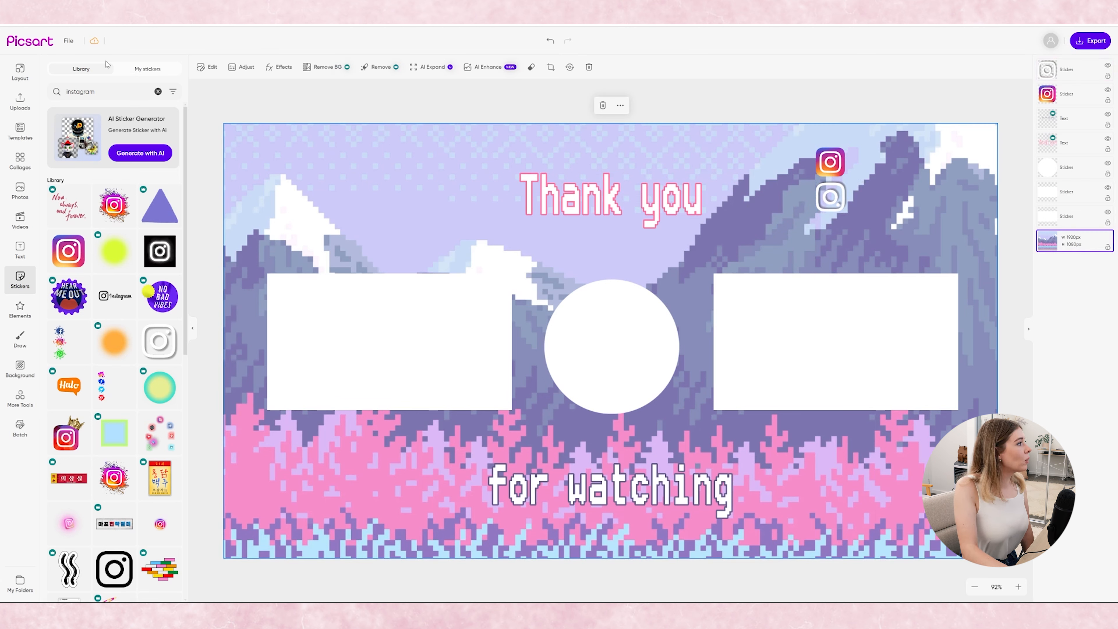
Search the stickers for "tiktok", add the black square TikTok logo and align it beneath the Instagram icons
double_click(81, 91)
key(BackSpace)
text(tiktk)
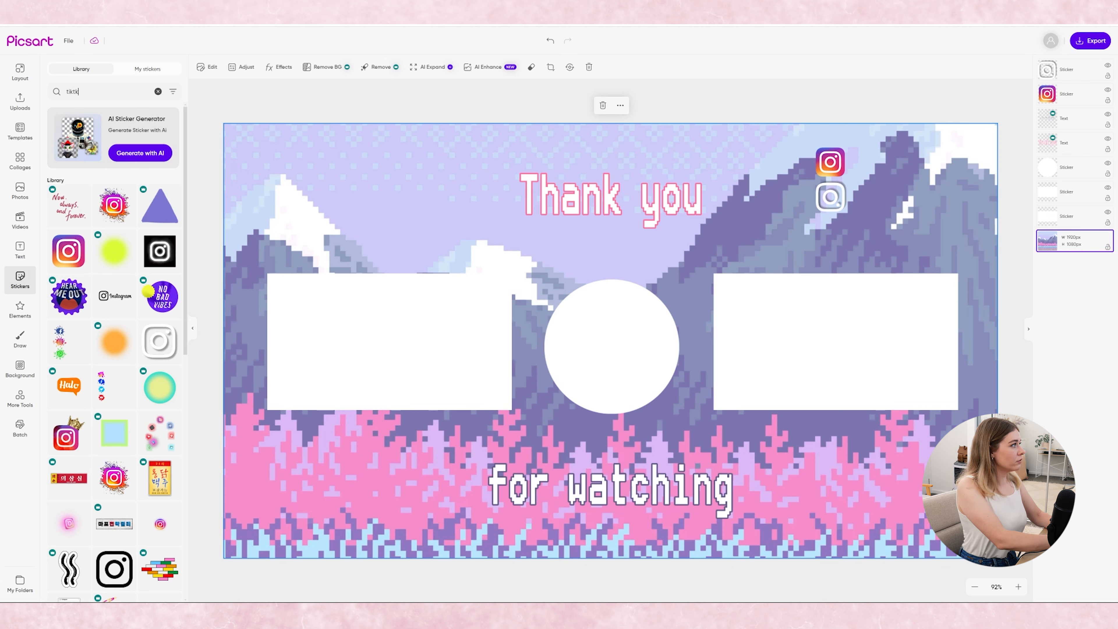
key(Return)
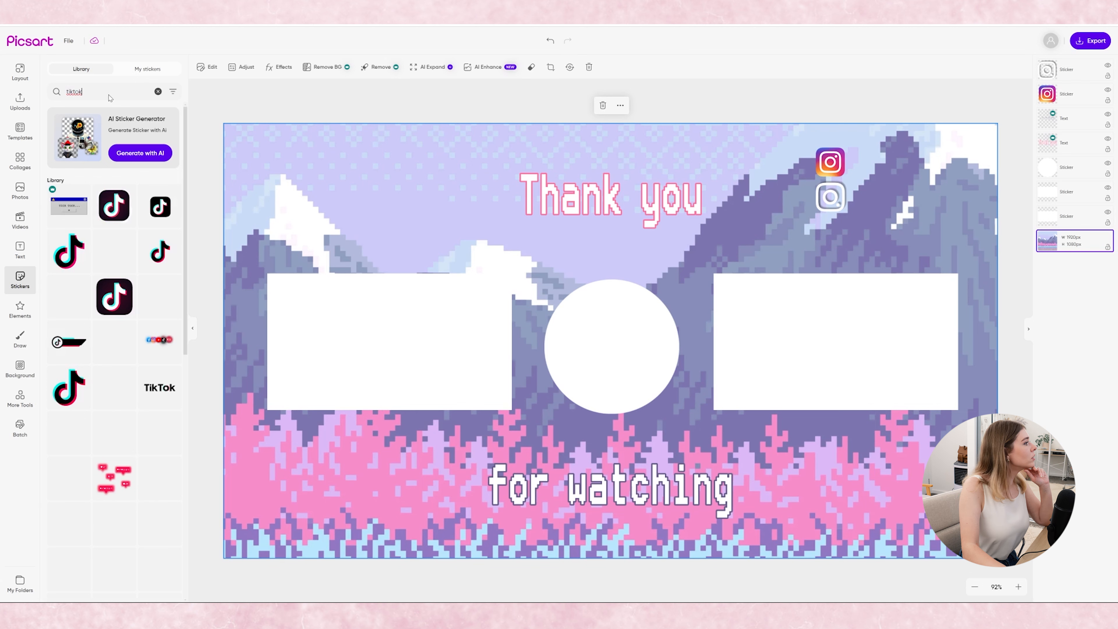
click(160, 207)
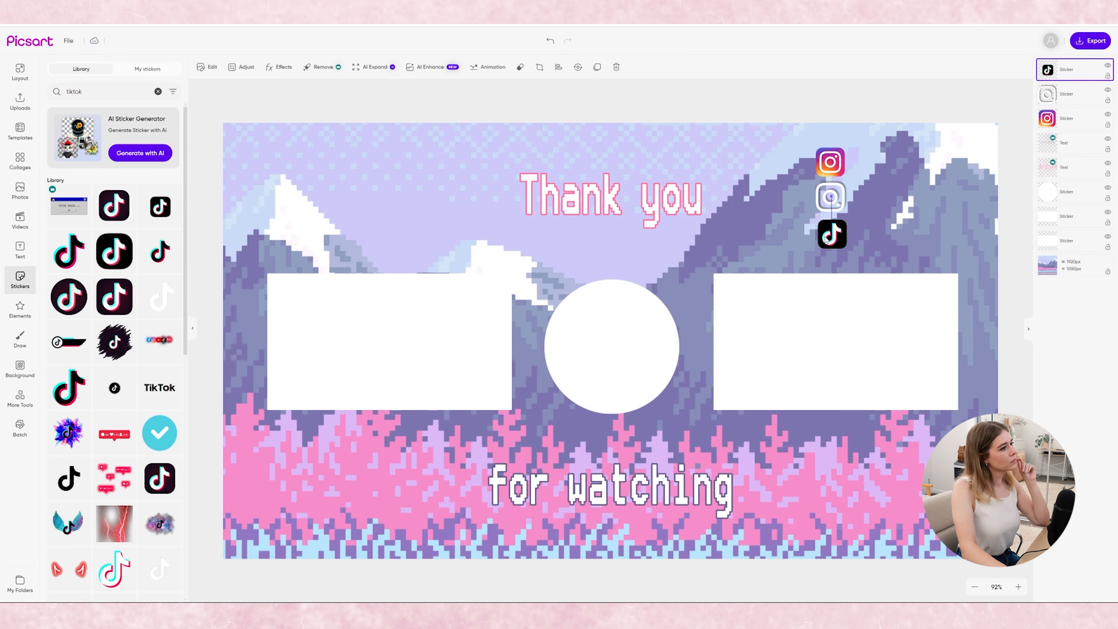
drag(827, 231, 830, 234)
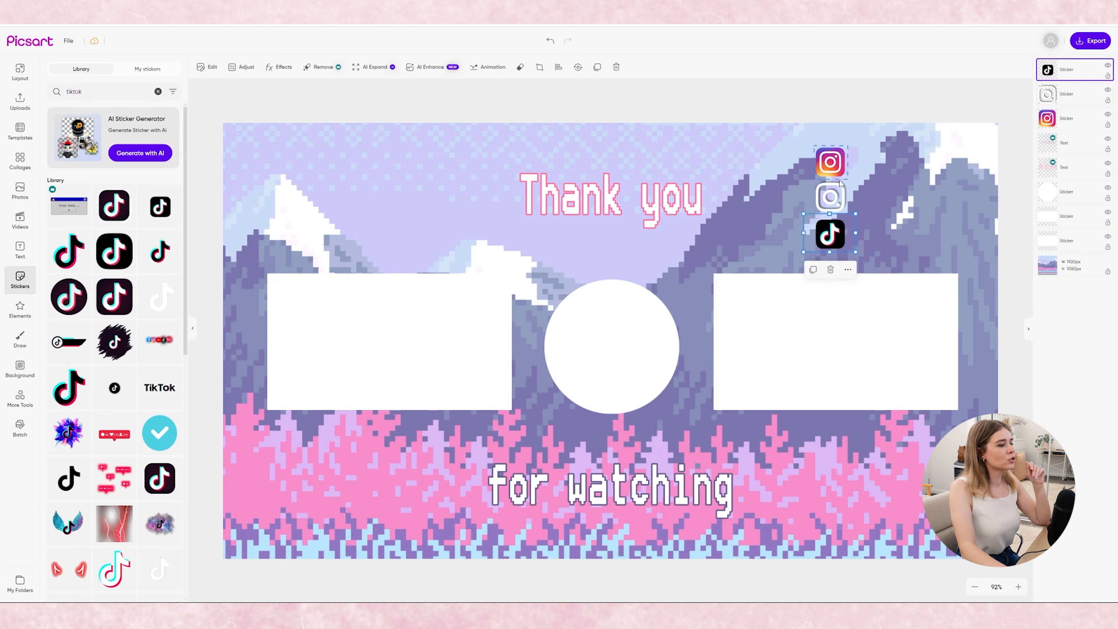
Delete the white outlined Instagram sticker and move the TikTok logo up beneath the gradient Instagram logo
click(835, 189)
click(831, 228)
drag(830, 242, 832, 211)
click(647, 222)
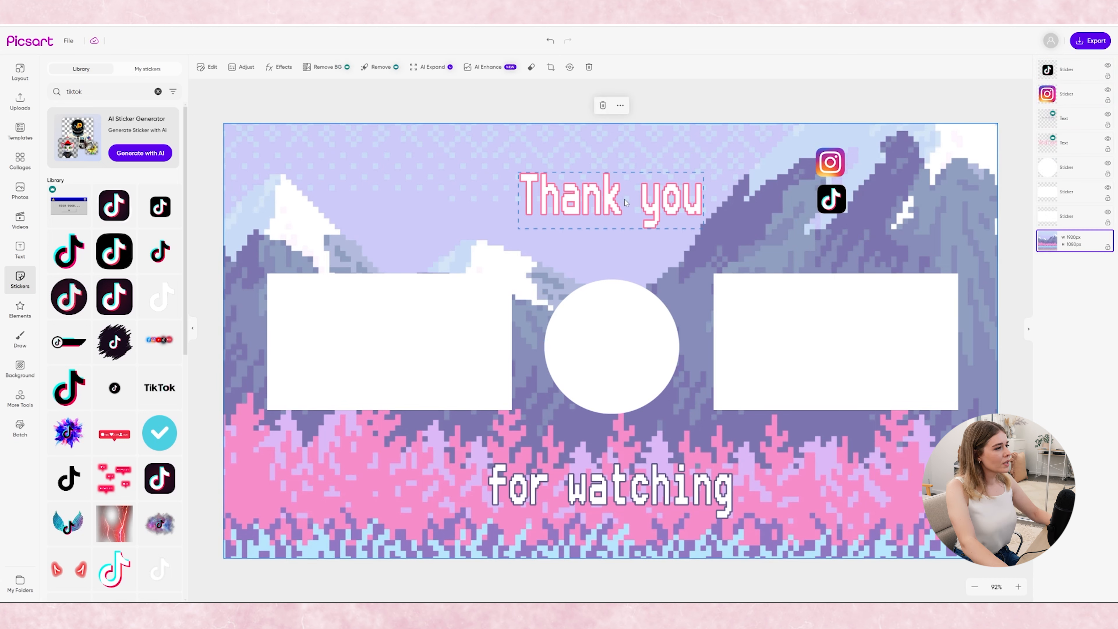
Paste a copy of the title beside the Instagram logo at font size 38 and replace its text with the social media handle
click(790, 177)
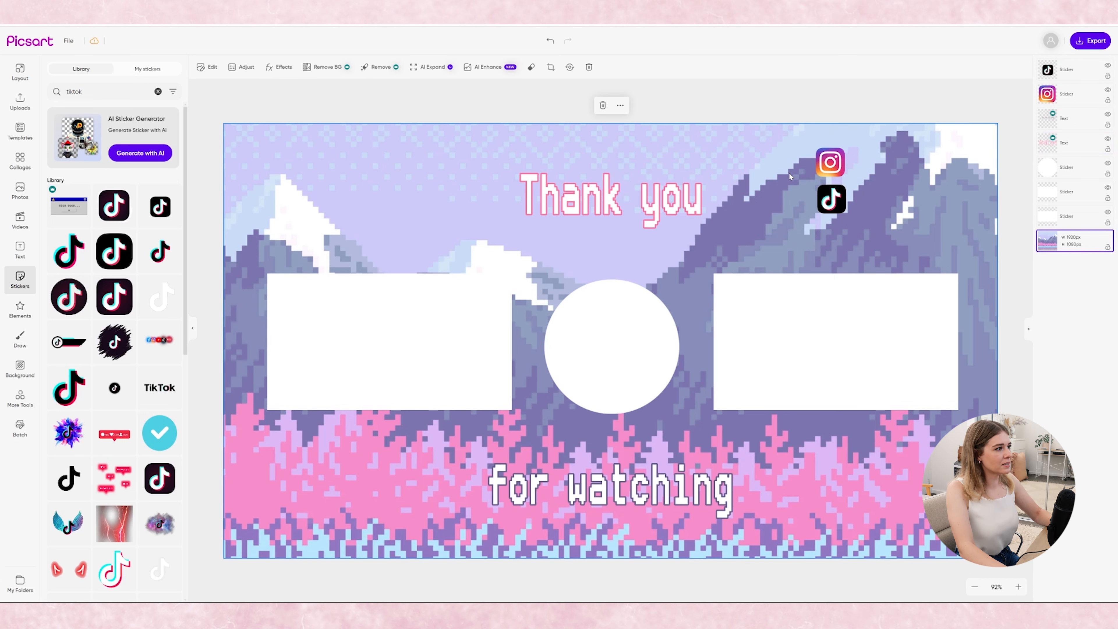
key(ctrl+v)
drag(714, 182, 874, 167)
double_click(873, 166)
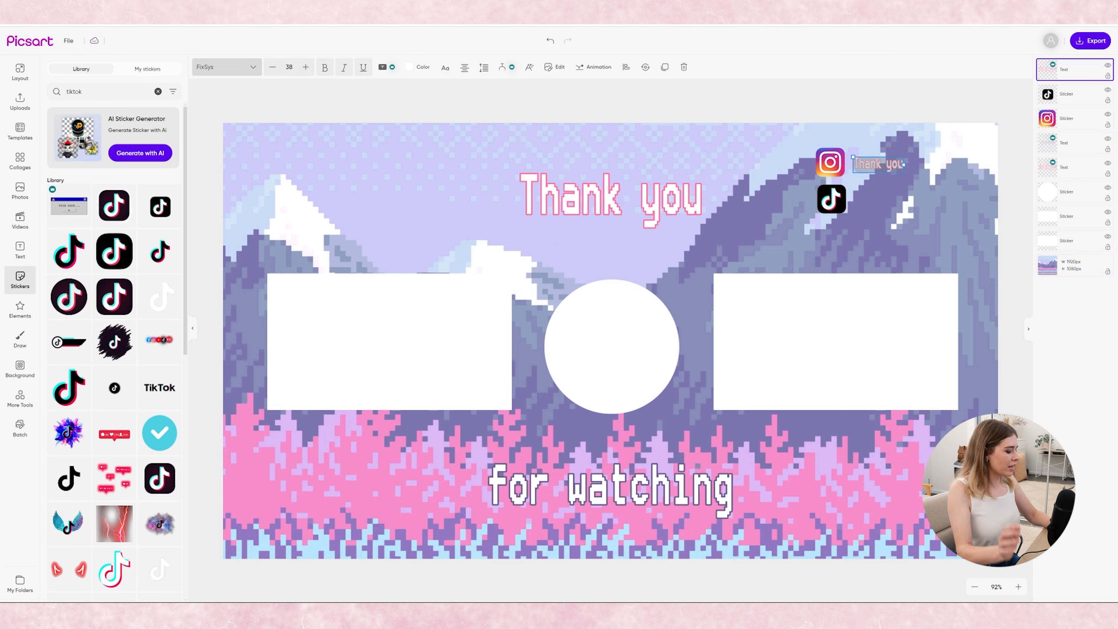
text(@kayleigh)
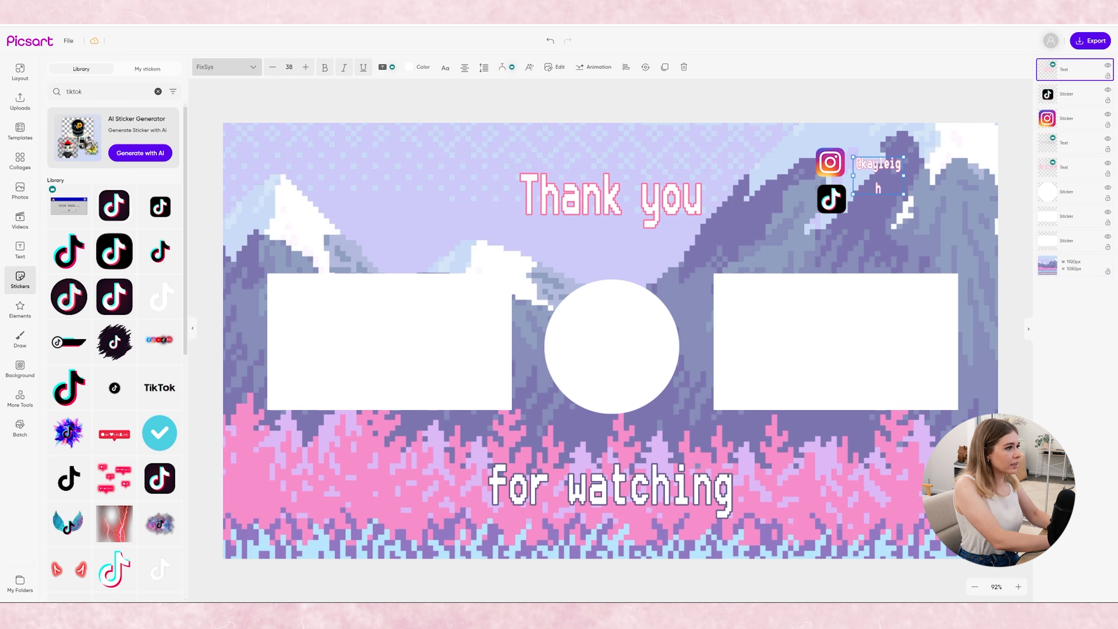
text(_journeys)
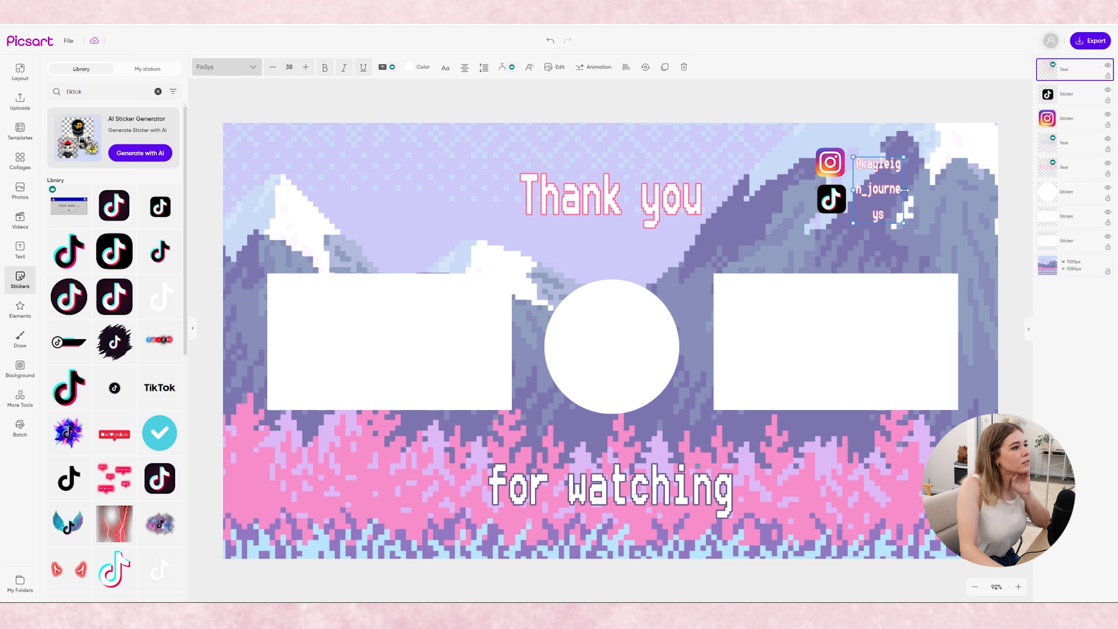
Widen the handle's text box to fit one line and arrange the Instagram and TikTok logos side by side above it
drag(905, 190, 969, 189)
drag(832, 168, 903, 164)
click(832, 199)
drag(832, 200, 945, 176)
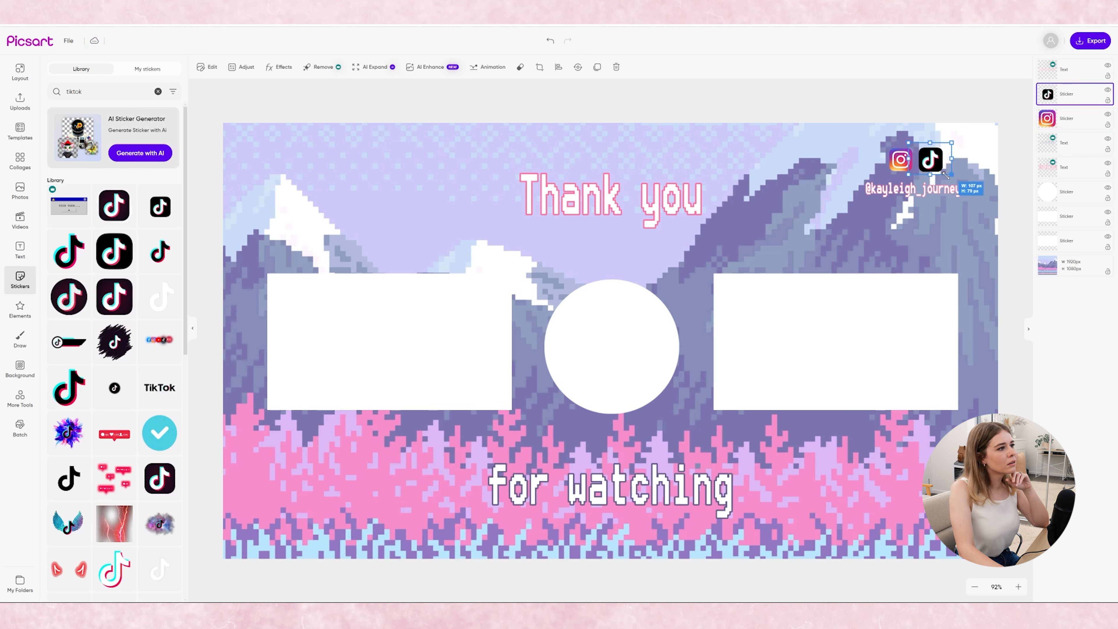
Set the social media handle's stroke to the dark purple from the document colours
click(920, 190)
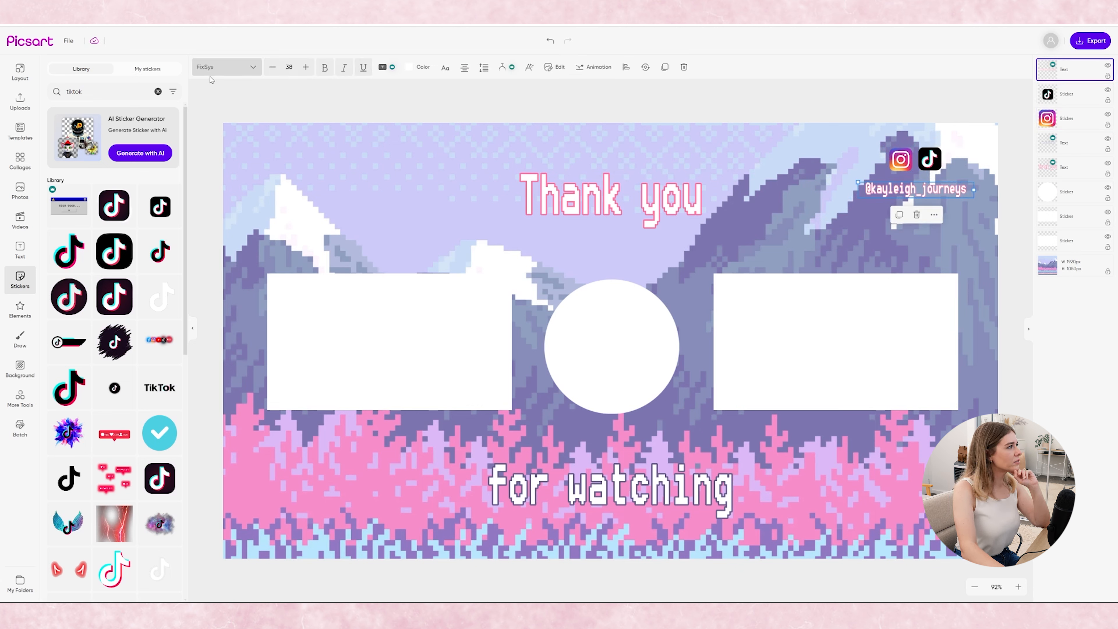
click(556, 67)
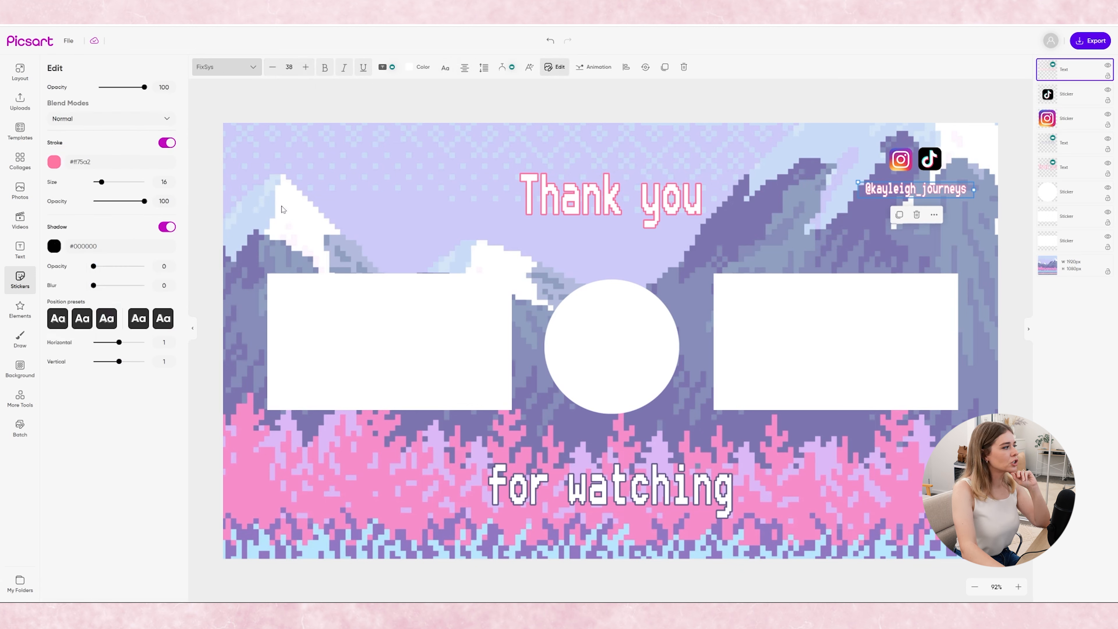
click(54, 161)
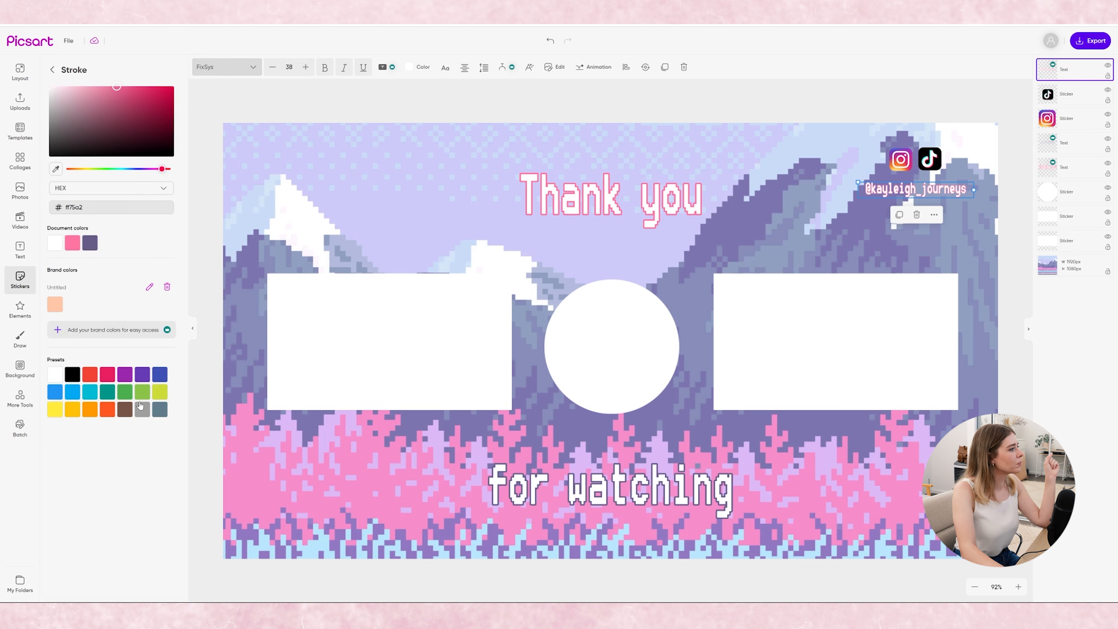
click(88, 246)
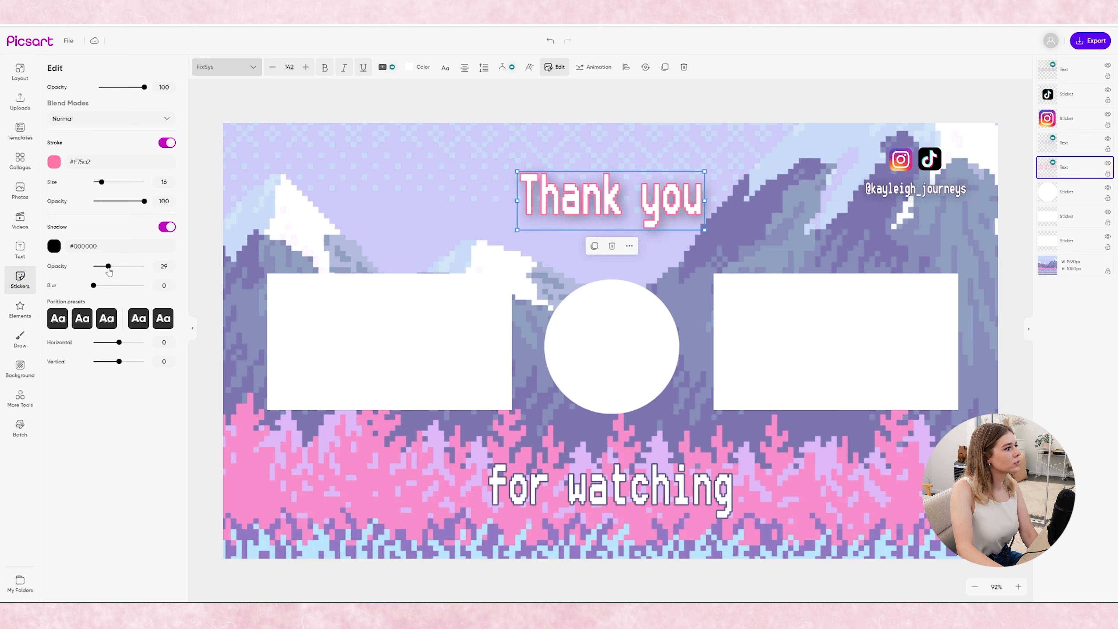
Set the shadow opacity to 9 for the "Thank you" text and about 13 for the "for watching" text
drag(93, 267, 98, 266)
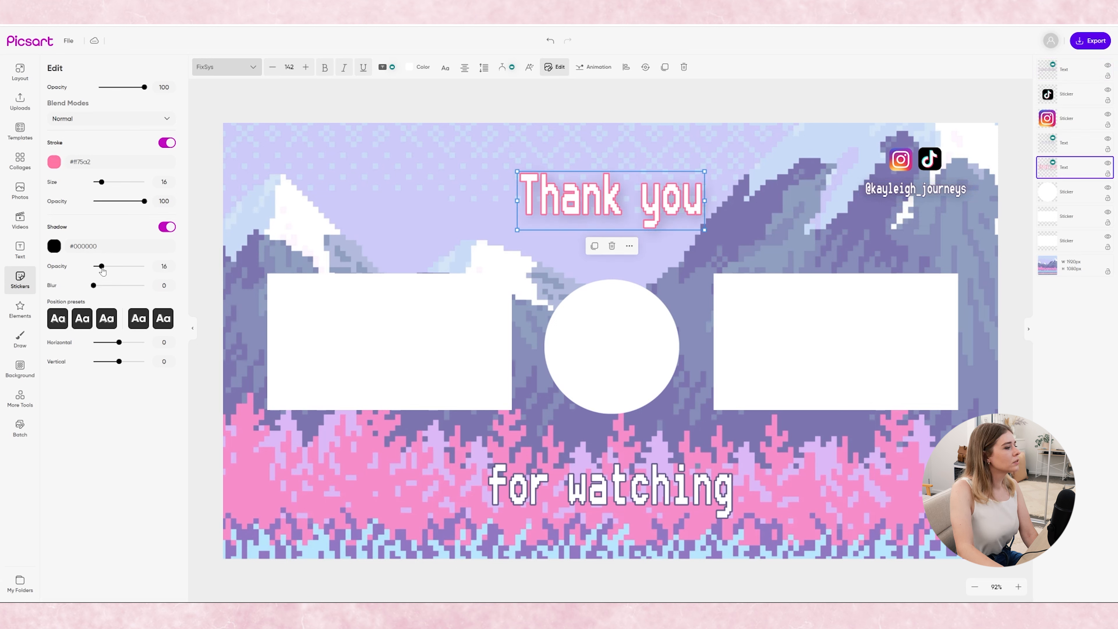
click(602, 491)
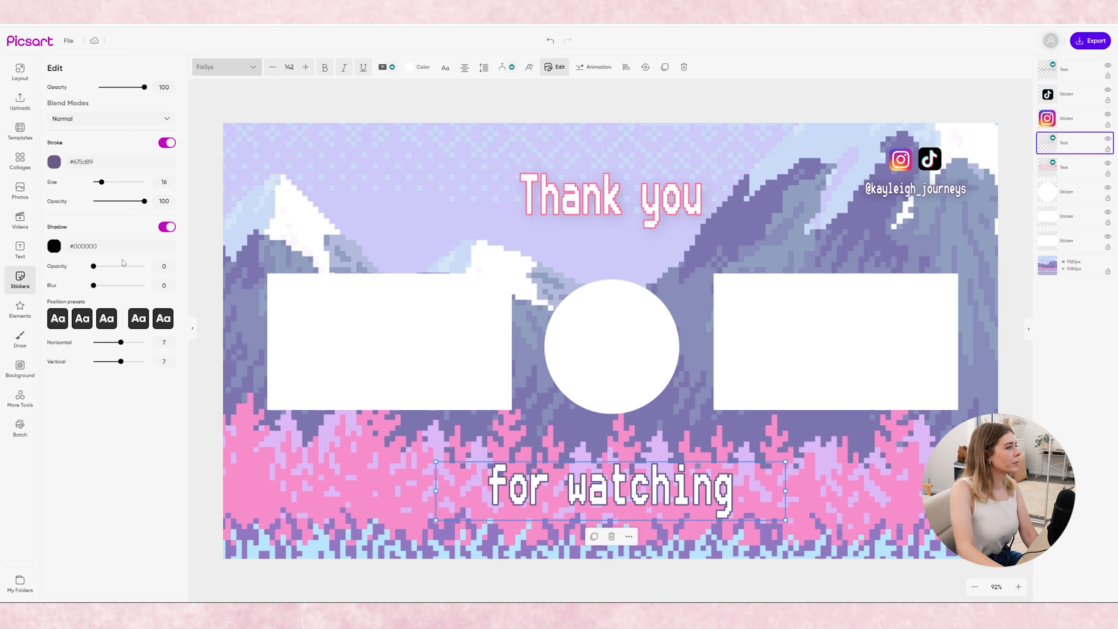
drag(93, 267, 100, 267)
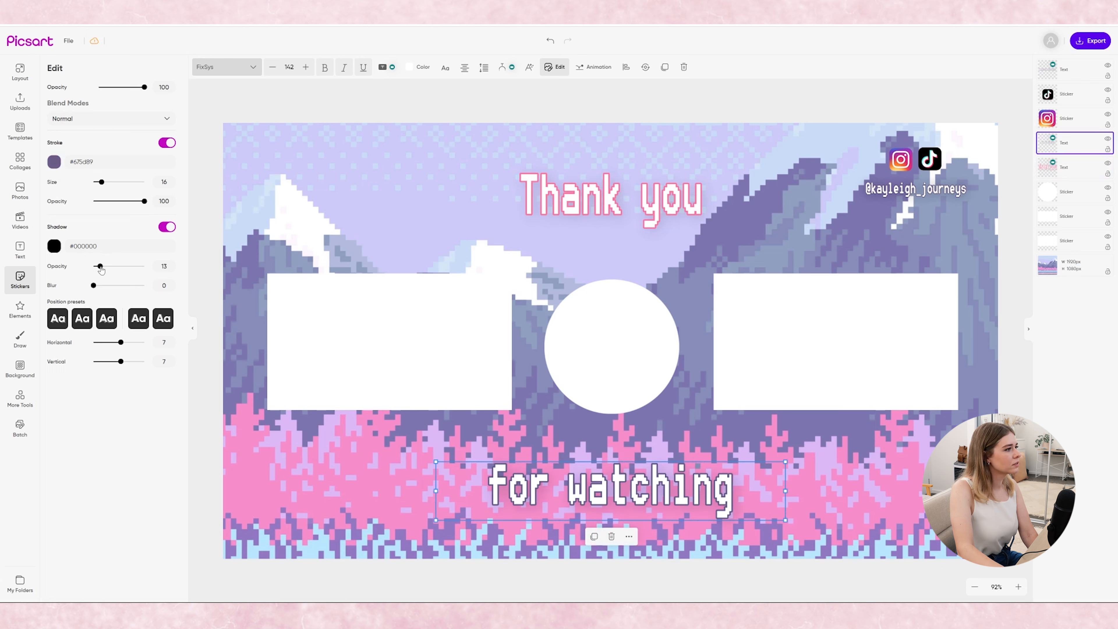
Give the left white rectangle a bottom-right shadow with a horizontal offset of 9 and a vertical offset of 20
click(320, 338)
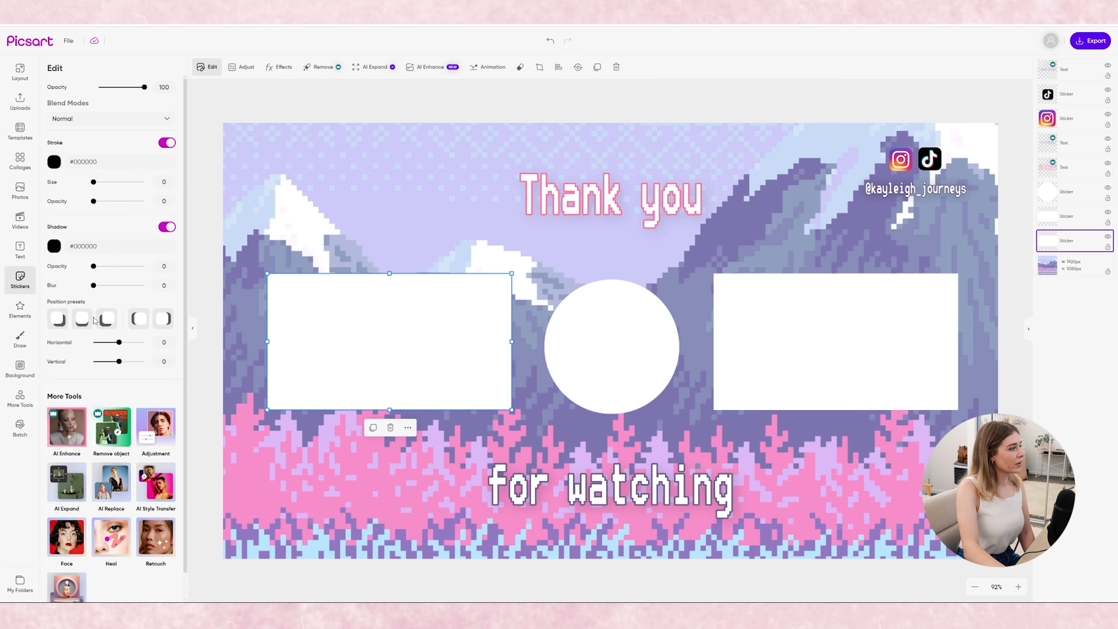
click(82, 319)
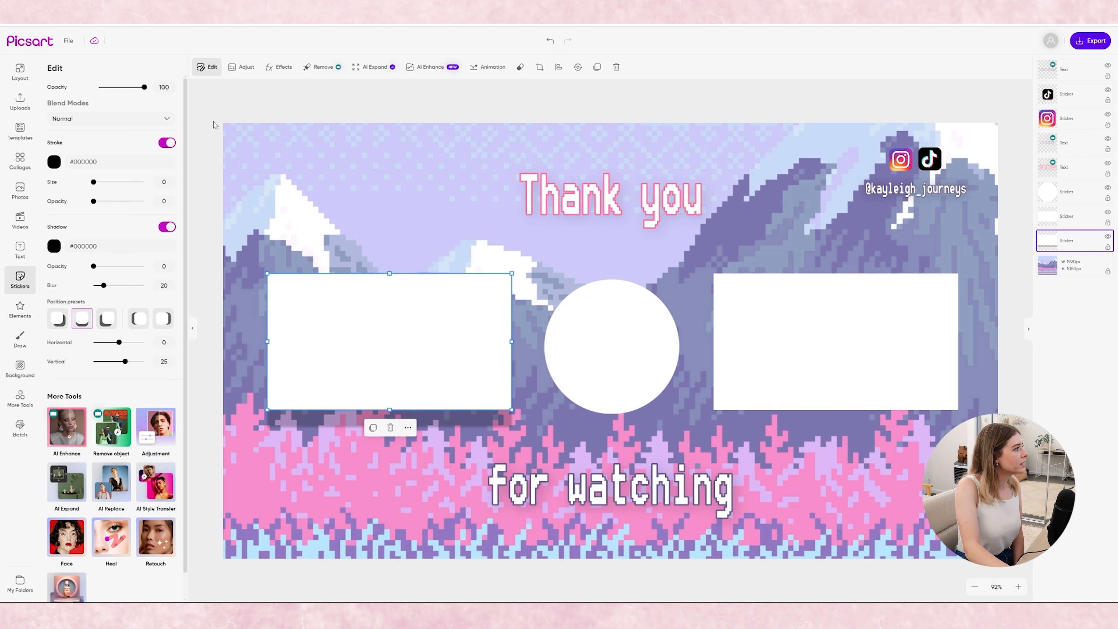
click(110, 318)
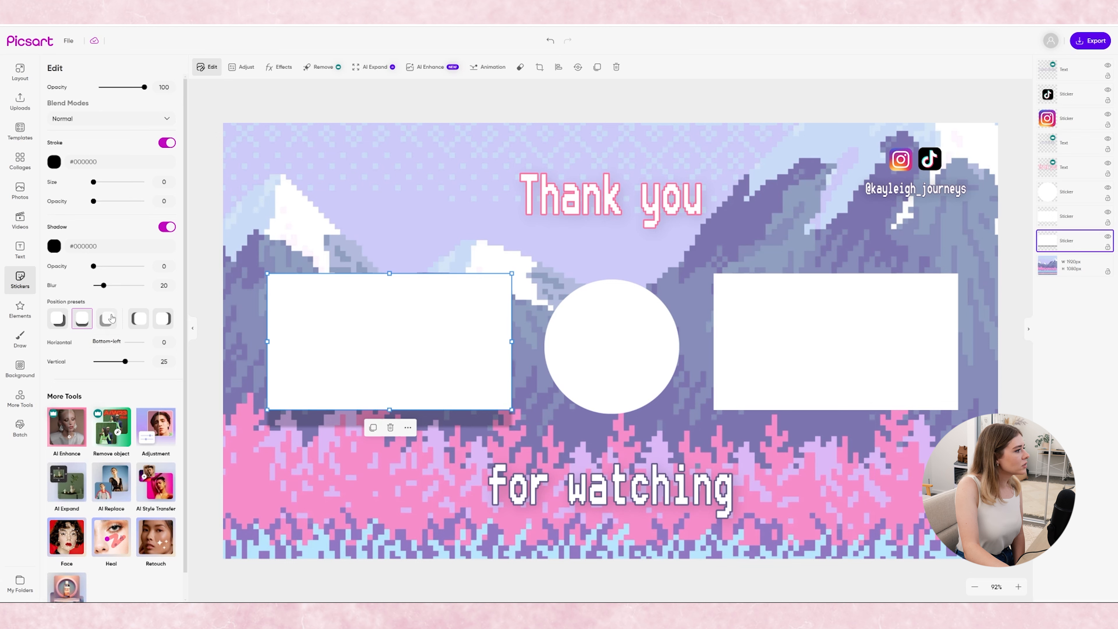
click(58, 321)
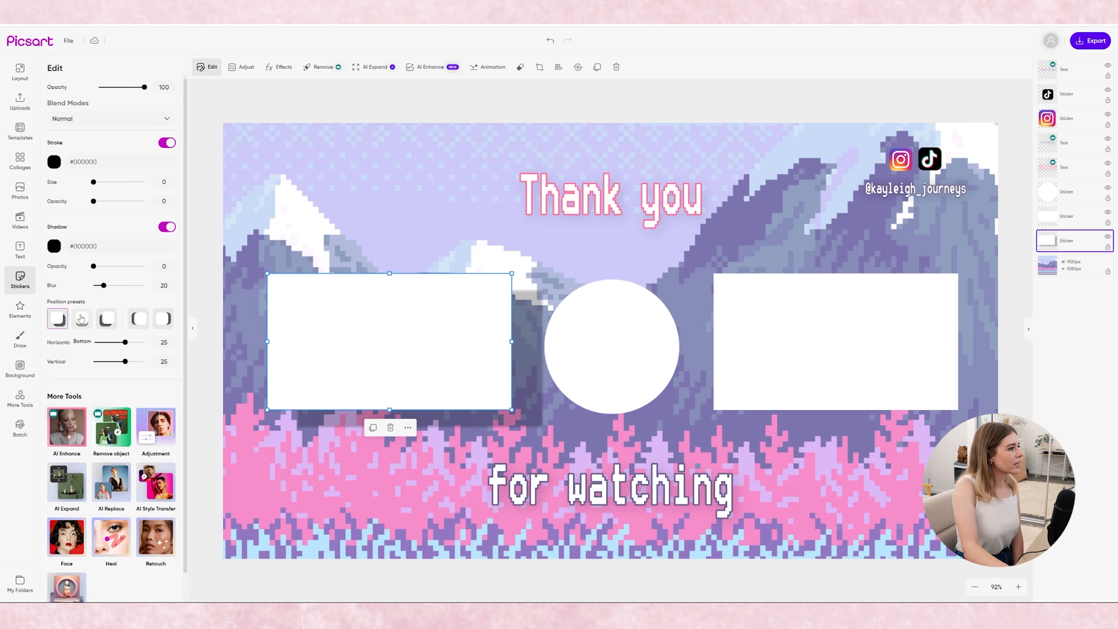
mouse_move(128, 344)
mouse_down()
mouse_move(112, 345)
mouse_move(123, 364)
mouse_up()
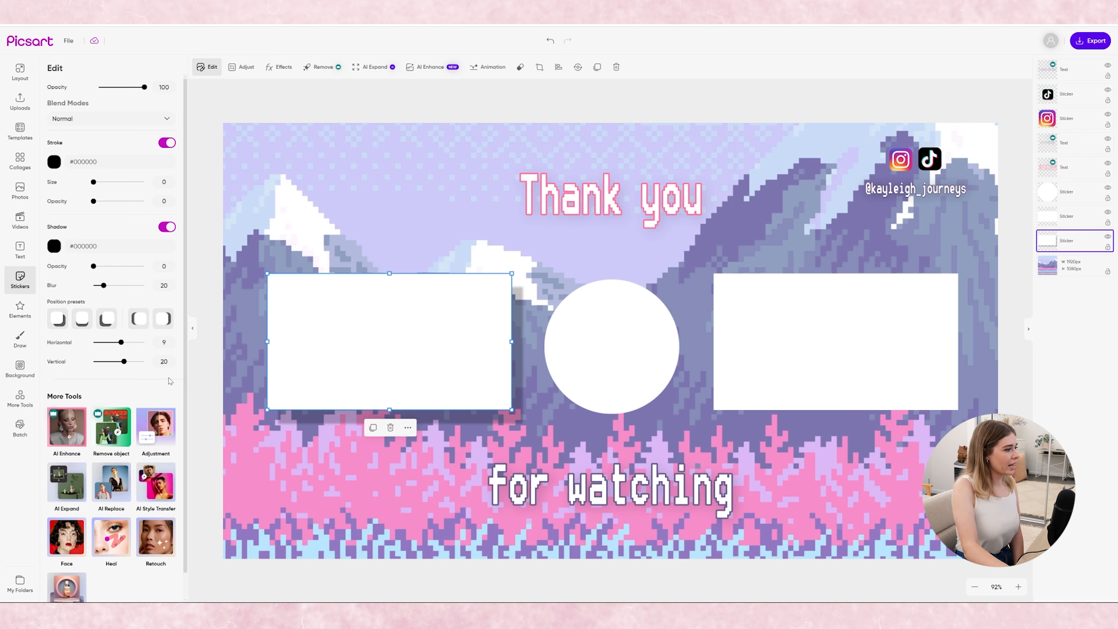
Add matching bottom-right shadows to the right white rectangle and the white circle
click(775, 330)
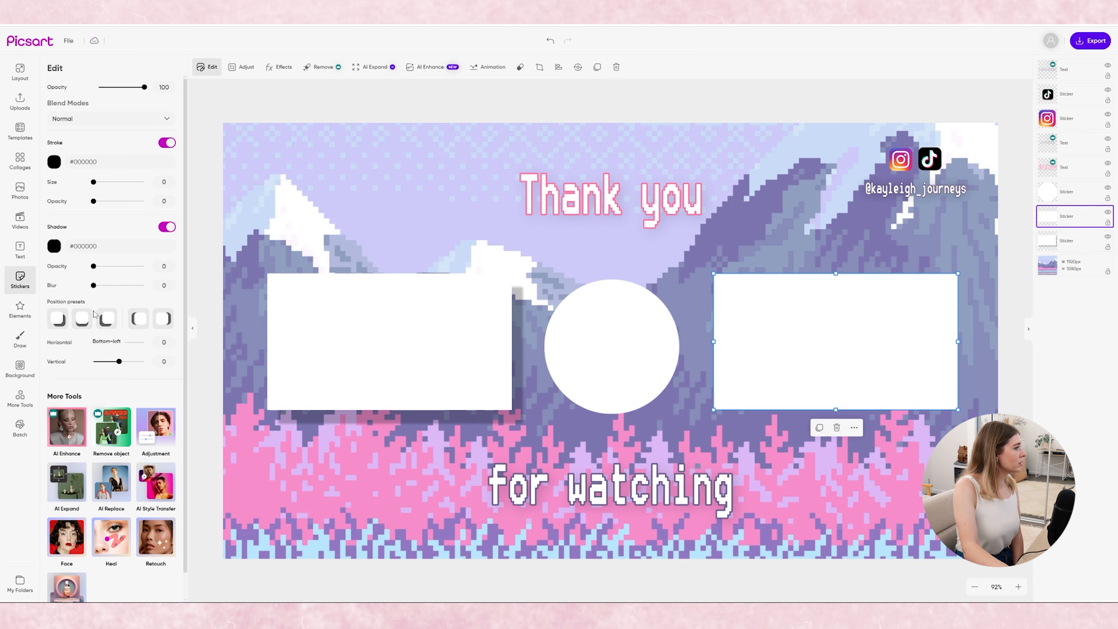
click(58, 318)
click(579, 322)
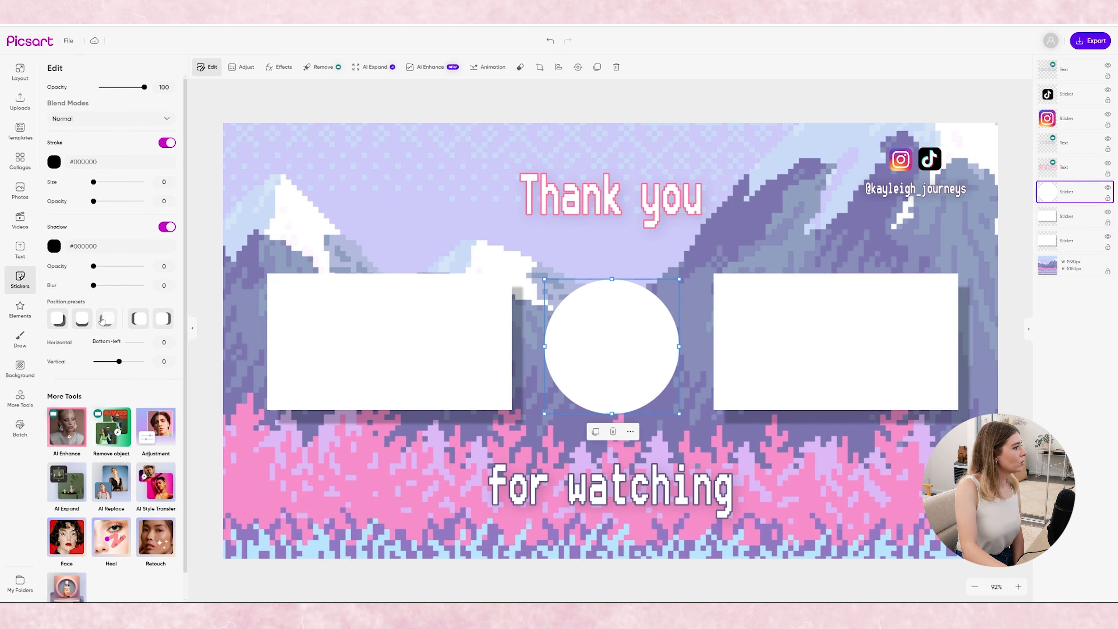
click(58, 318)
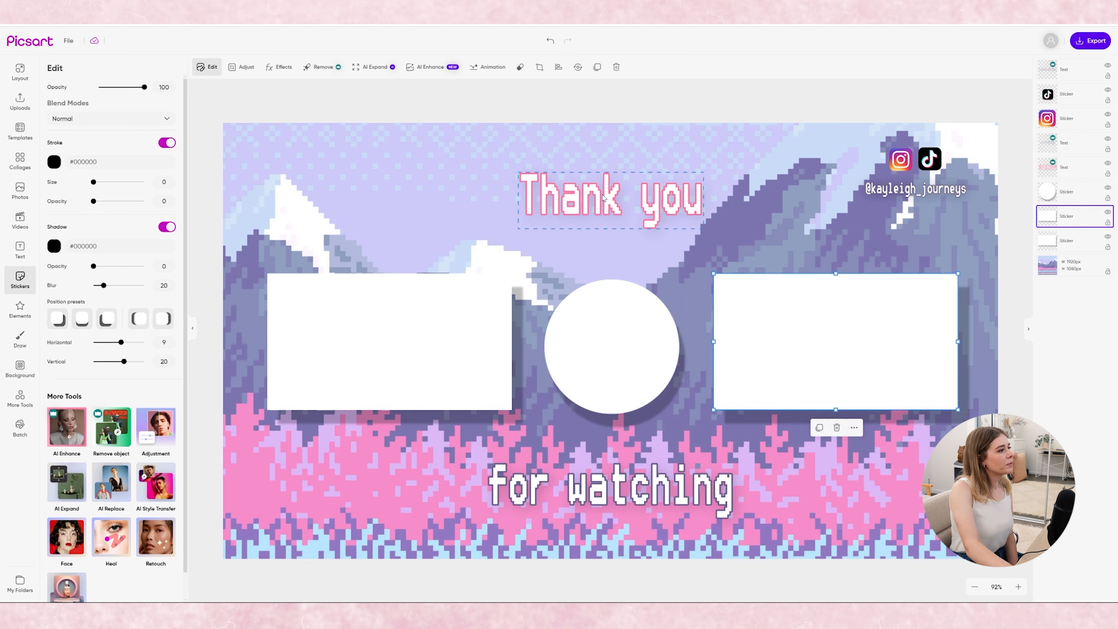
Try the Arkeo BT Condensed, Digital Regular, Arkeo BT, Orbitron-Black and Sigmar One fonts on the "Thank you" text
click(604, 199)
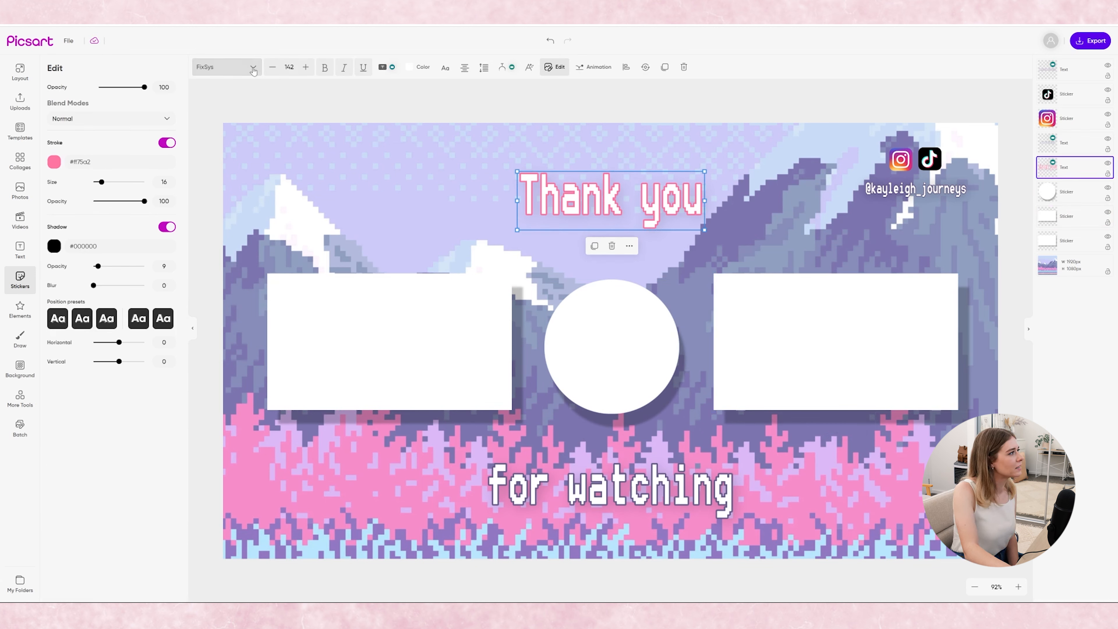
click(253, 68)
click(85, 184)
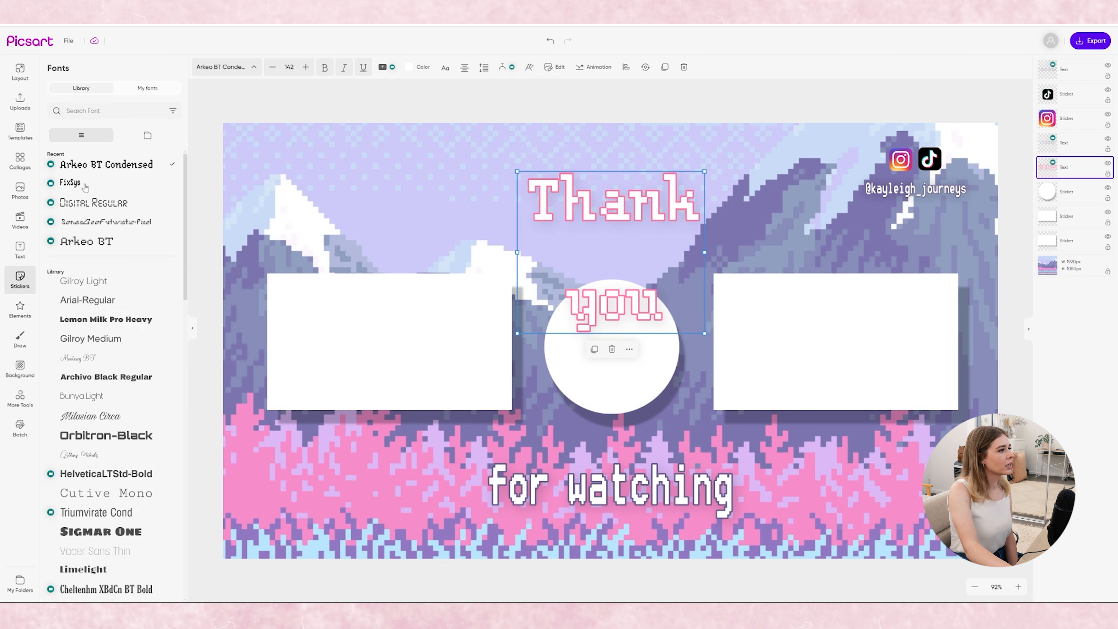
click(132, 206)
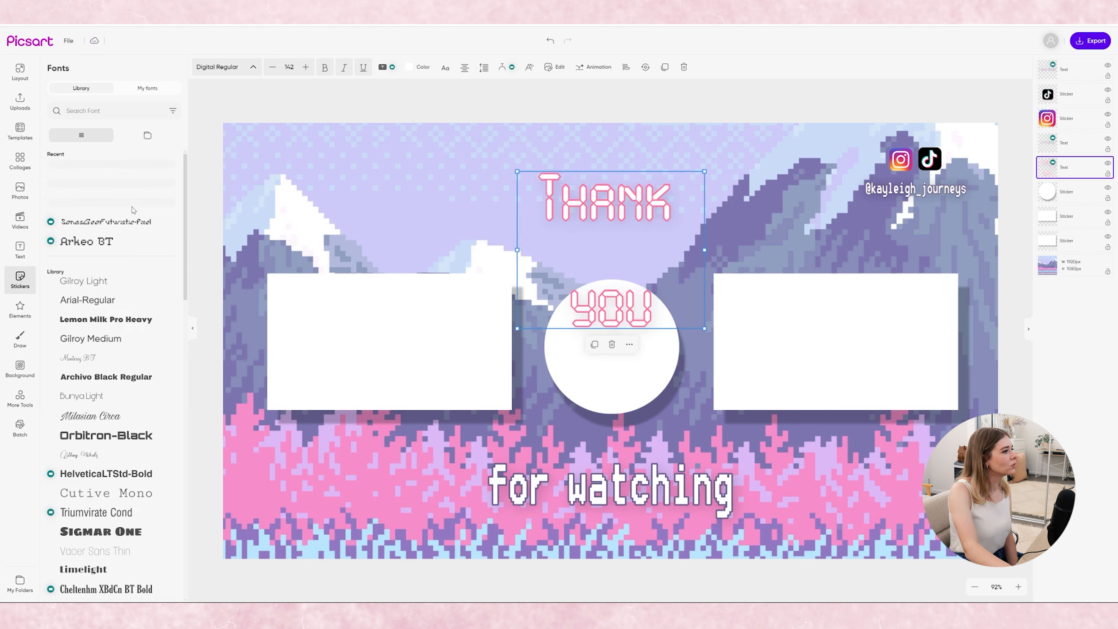
click(88, 241)
click(105, 319)
click(106, 435)
click(101, 531)
Search the fonts for "pixel", try BitmaxStd and Mastertext-Plain on the "Thank you" text, and widen its box to fit one line
click(85, 110)
click(82, 147)
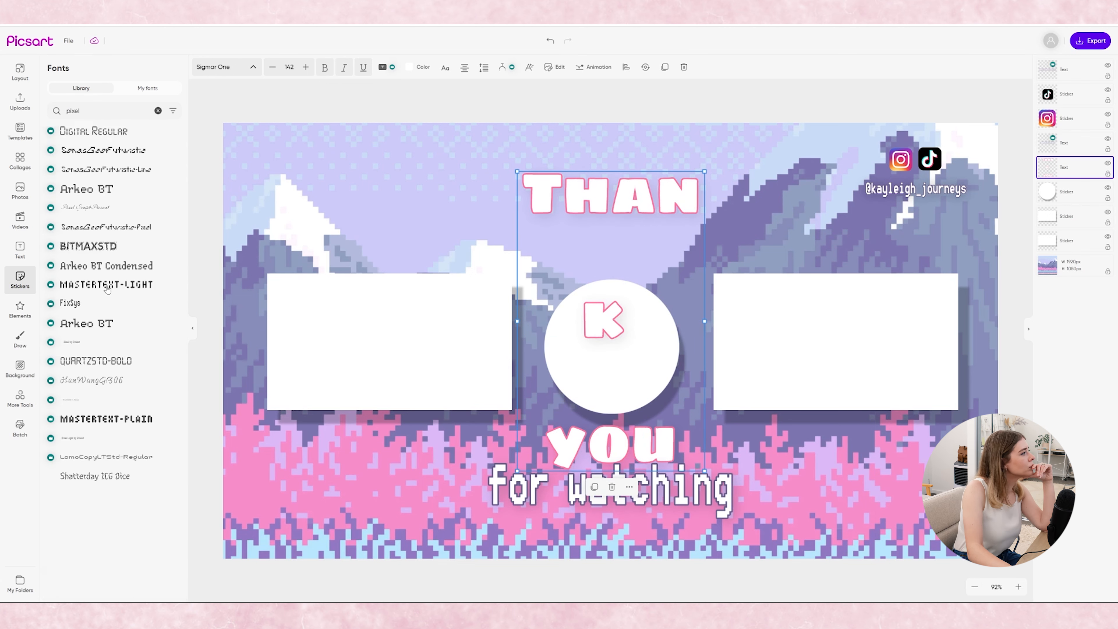
click(103, 266)
click(103, 246)
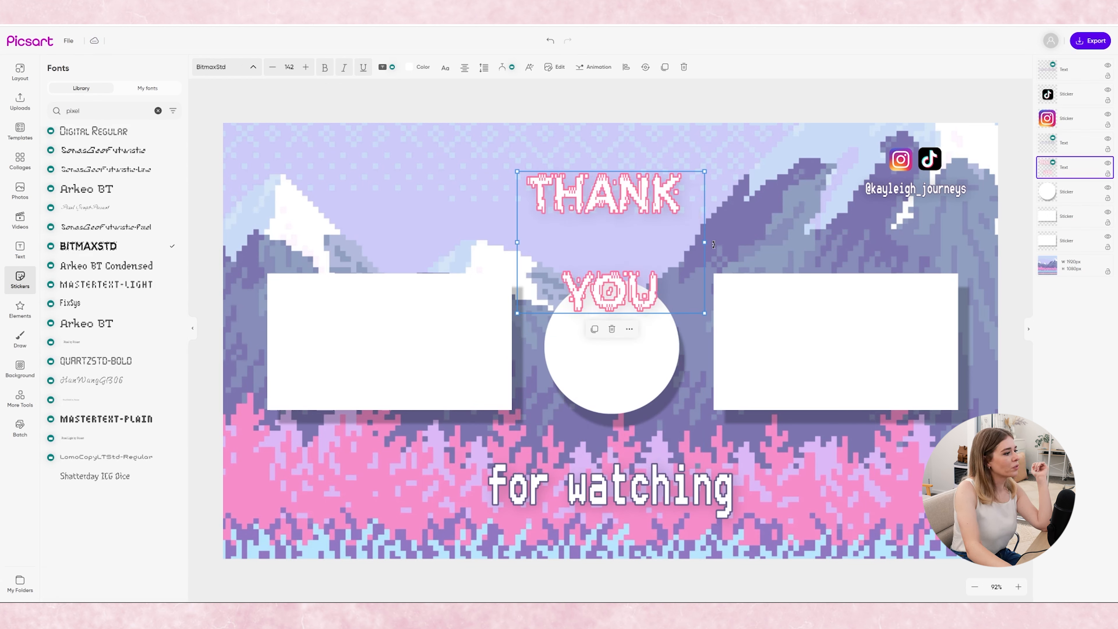
drag(702, 245, 776, 245)
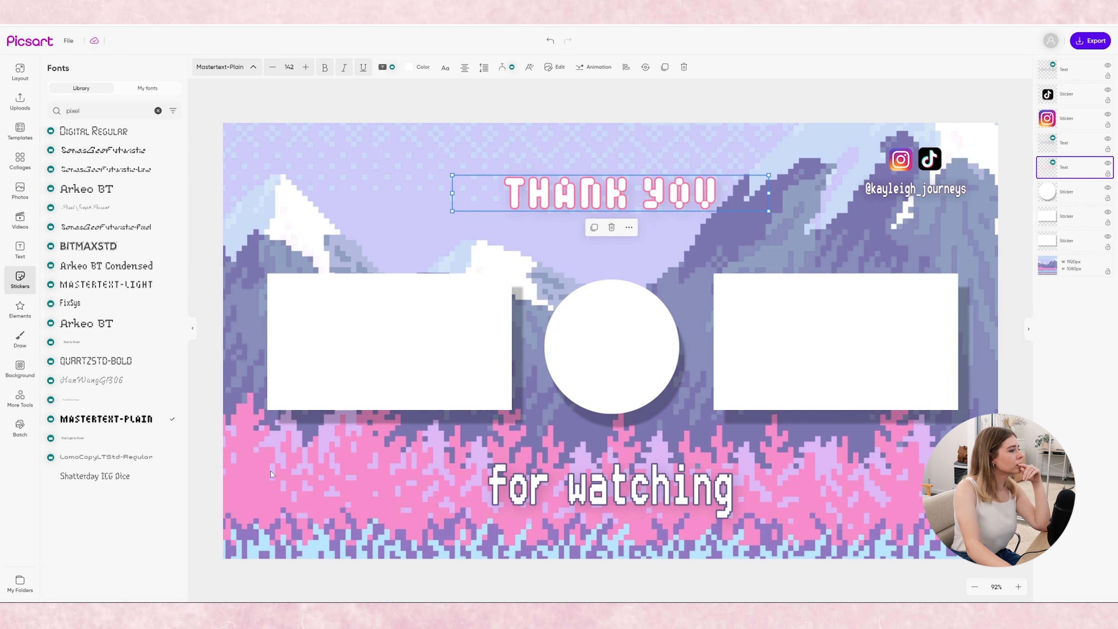
Try the Shatterday ICG Dice, Arkeo BT Condensed and Digital Regular fonts on the "for watching" text
click(616, 489)
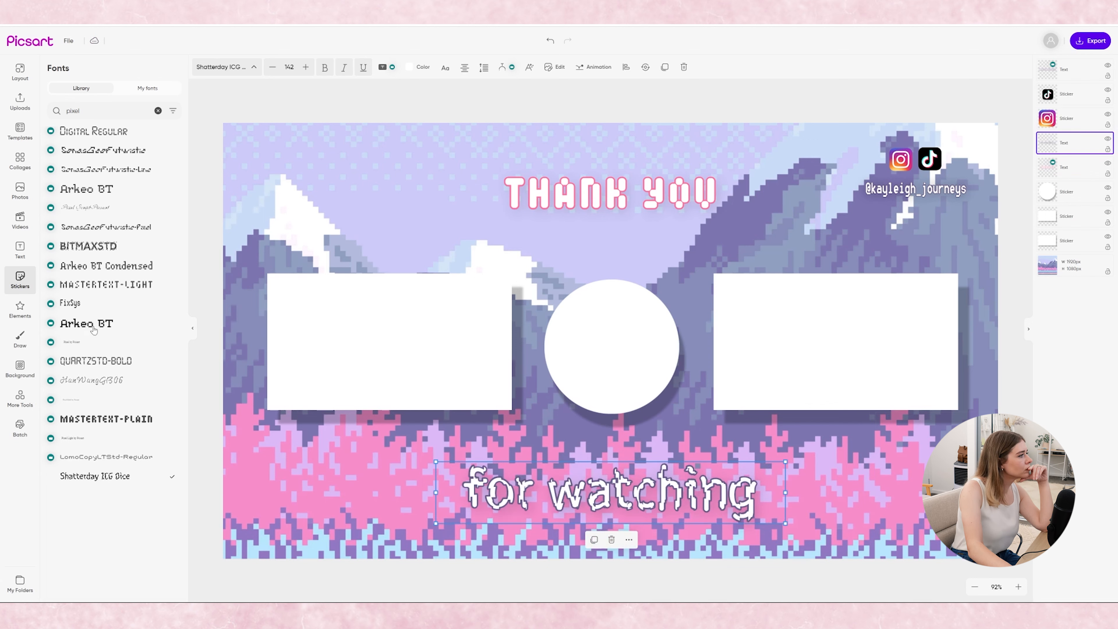
click(81, 265)
click(93, 131)
Search the fonts for "pixelated" and apply Pixel By Picsart to both the "for watching" and "Thank you" texts
click(101, 111)
text(ated)
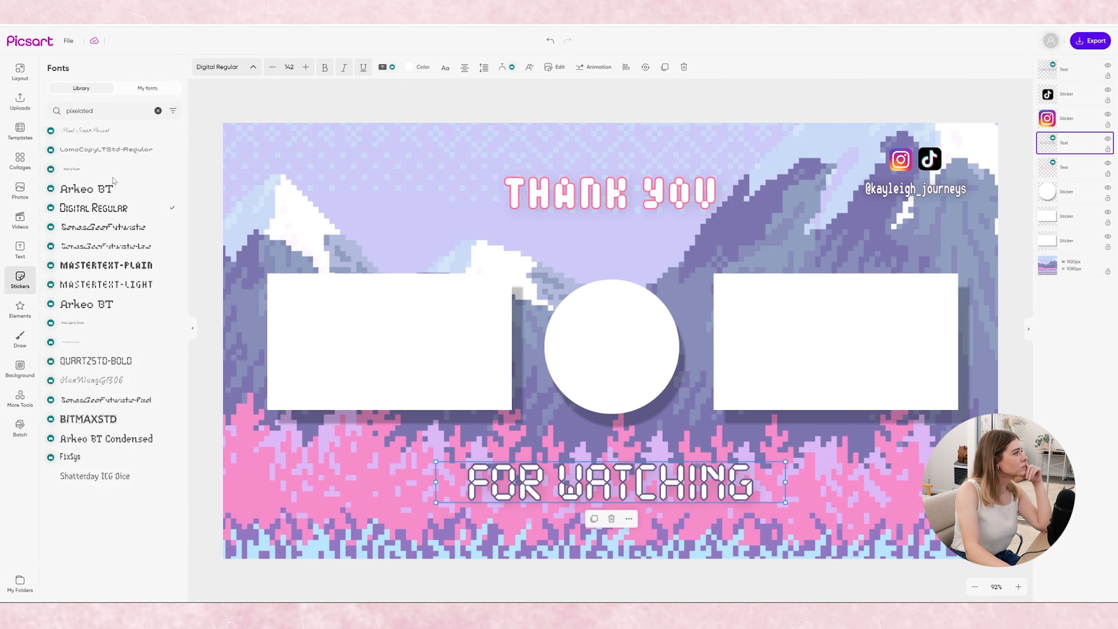
click(117, 150)
click(115, 284)
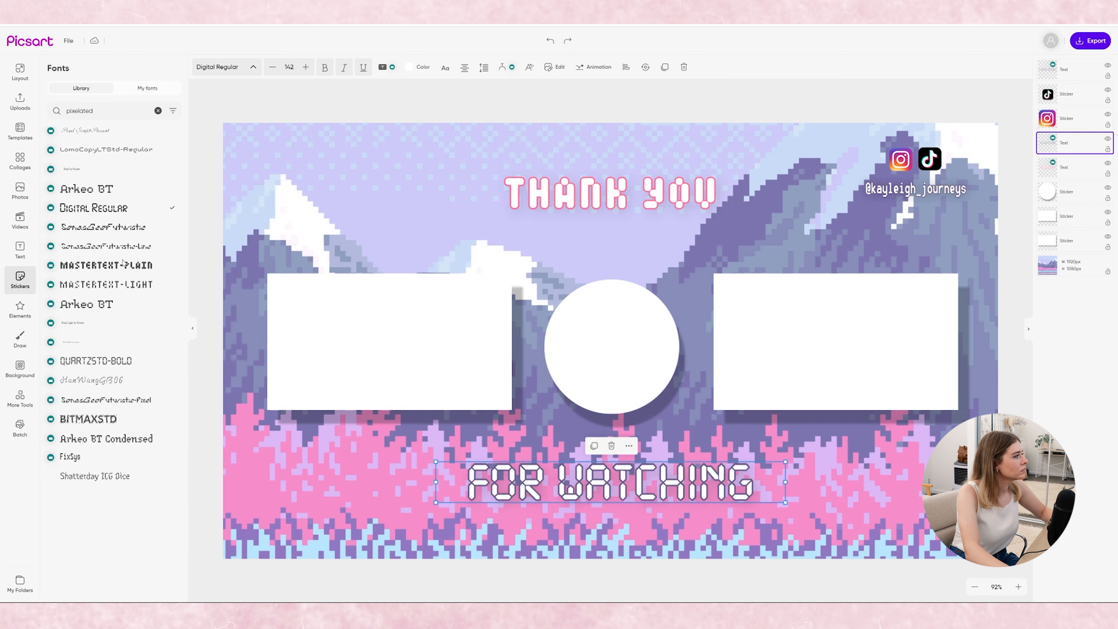
click(126, 264)
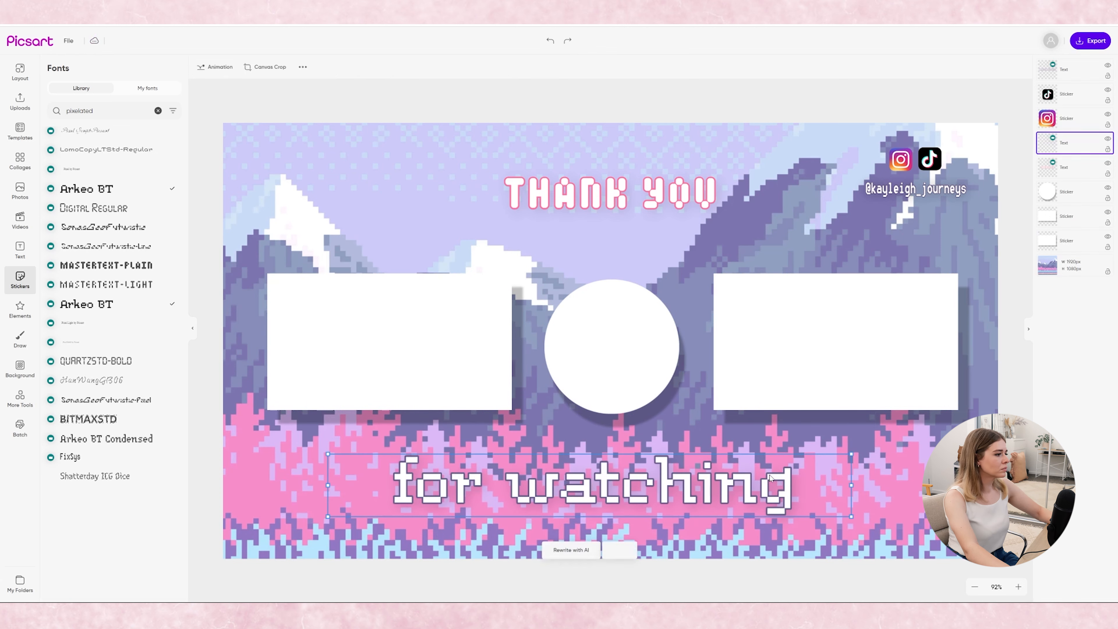
click(71, 168)
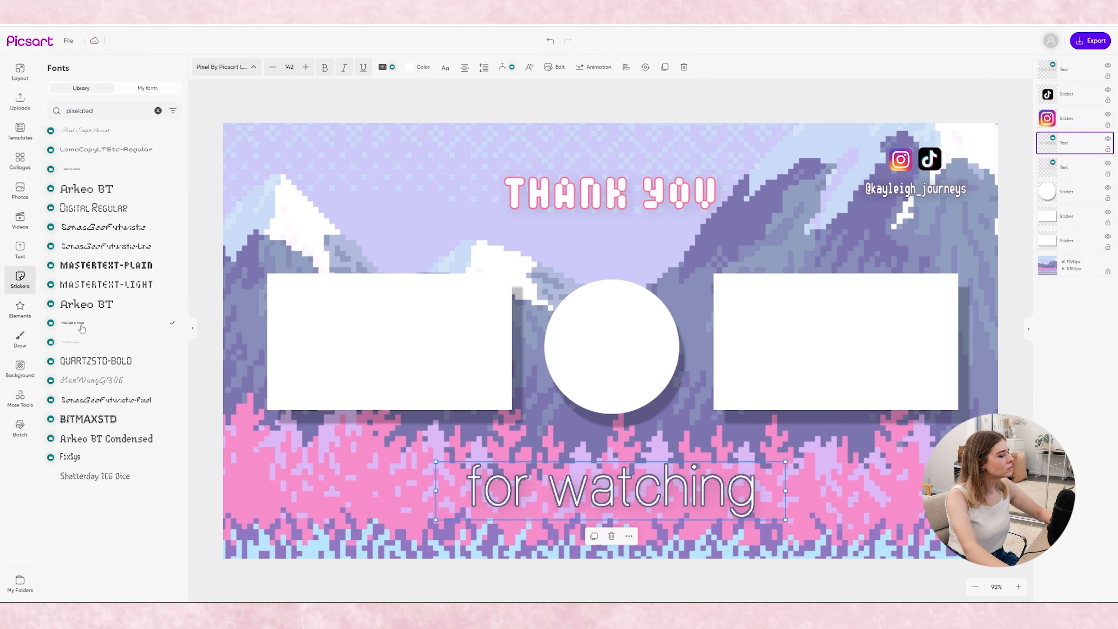
click(556, 203)
click(530, 67)
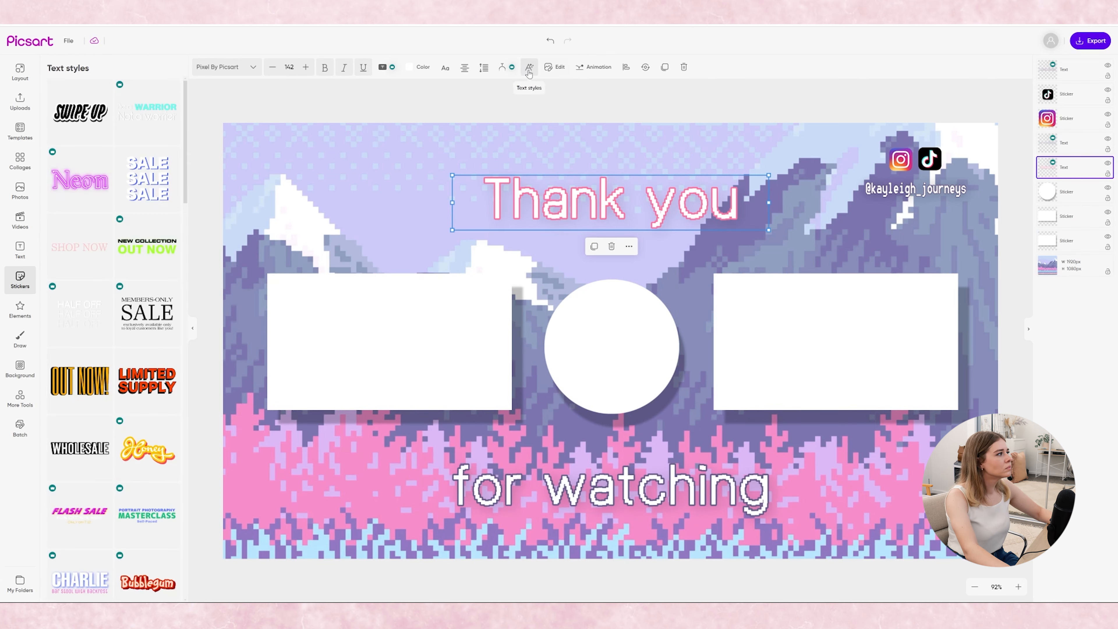
click(555, 67)
click(594, 67)
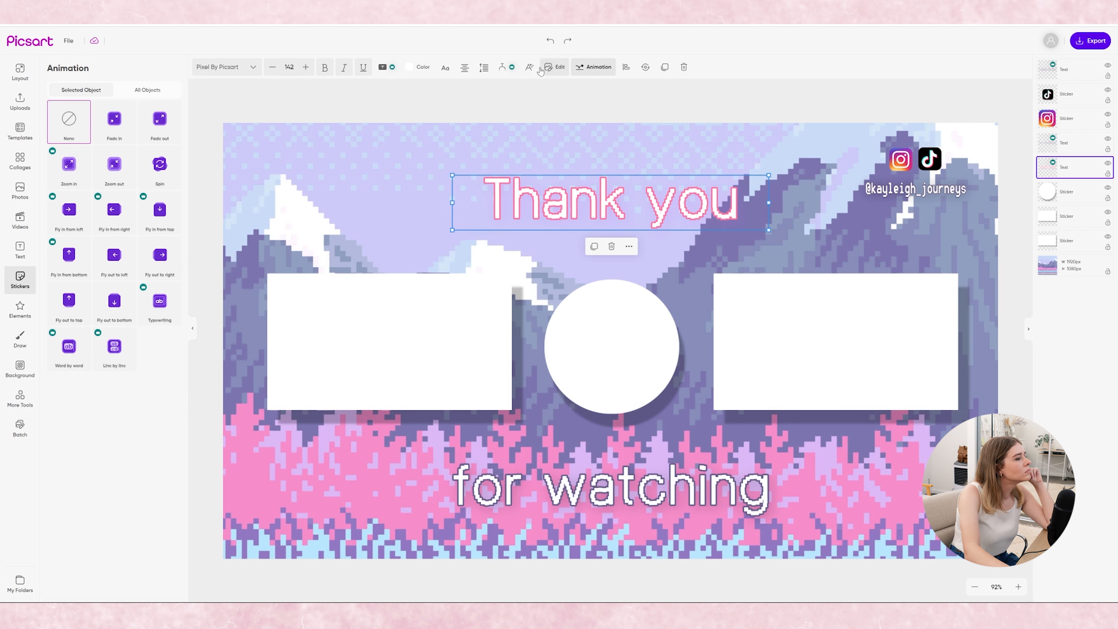
click(528, 68)
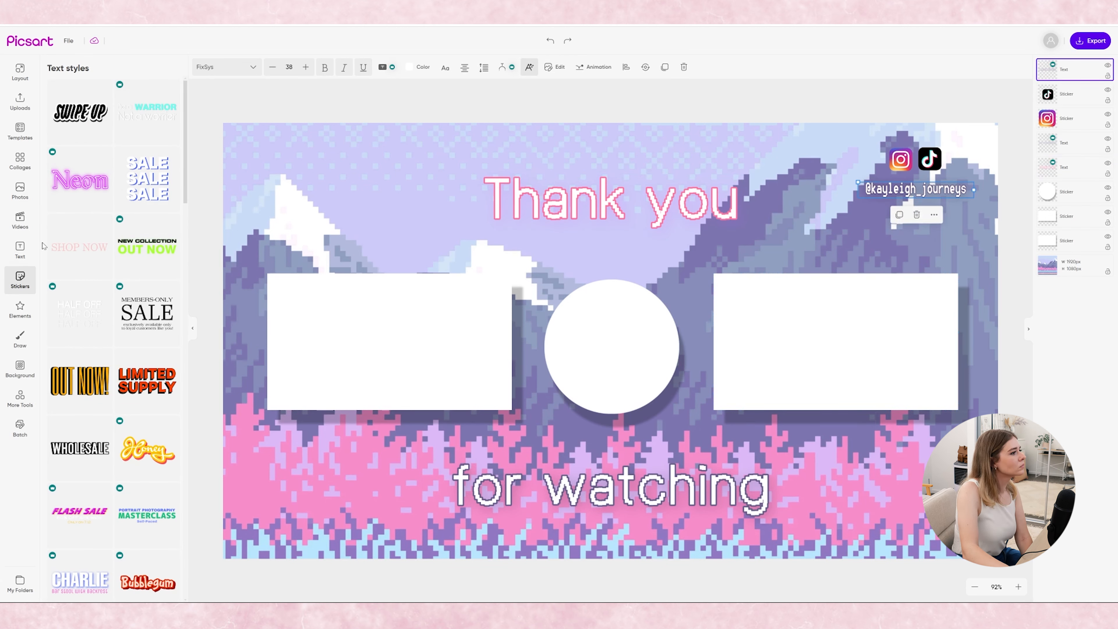
Change the social media handle to a Pixel By Picsart font and widen its text box to fit one line
click(226, 67)
click(88, 131)
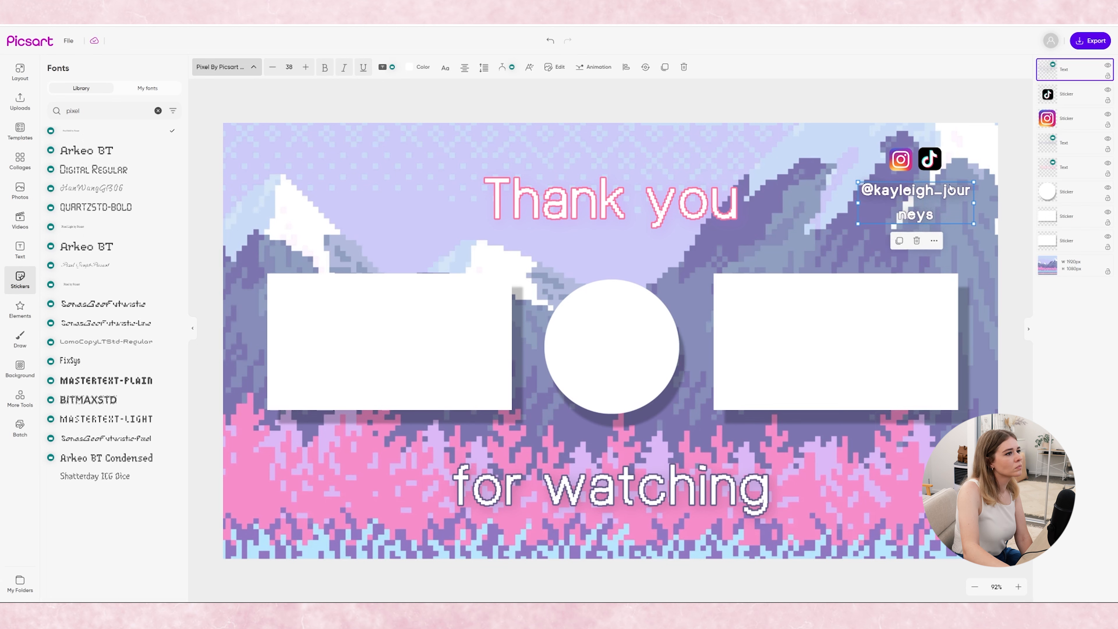
click(714, 174)
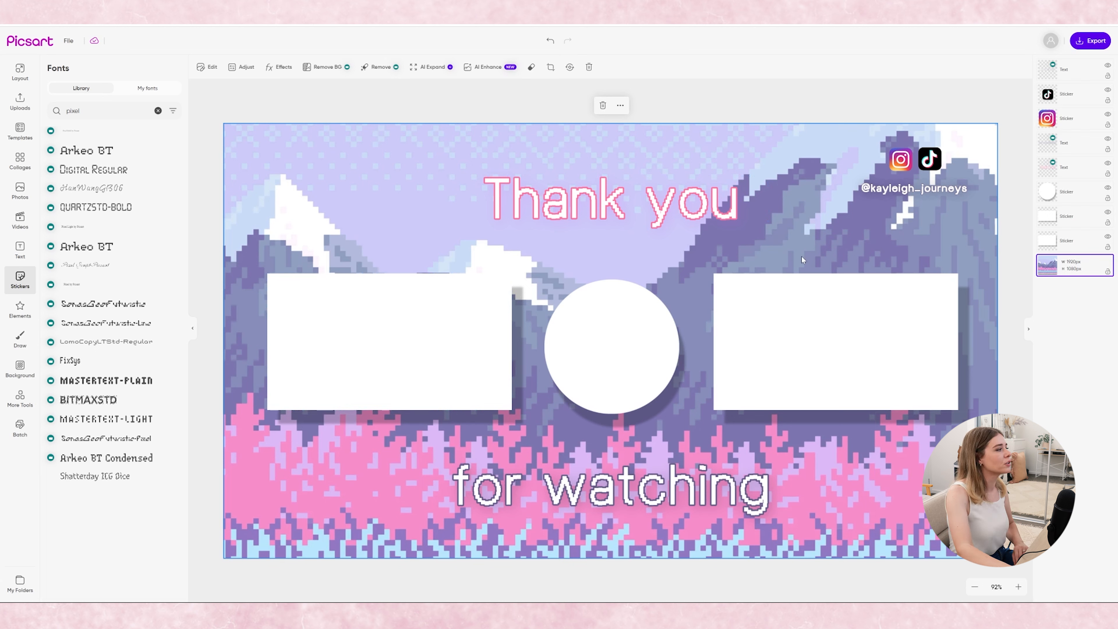
Animate the "Thank you" text with Fly in from top and the "for watching" text with Fly in from bottom
click(687, 202)
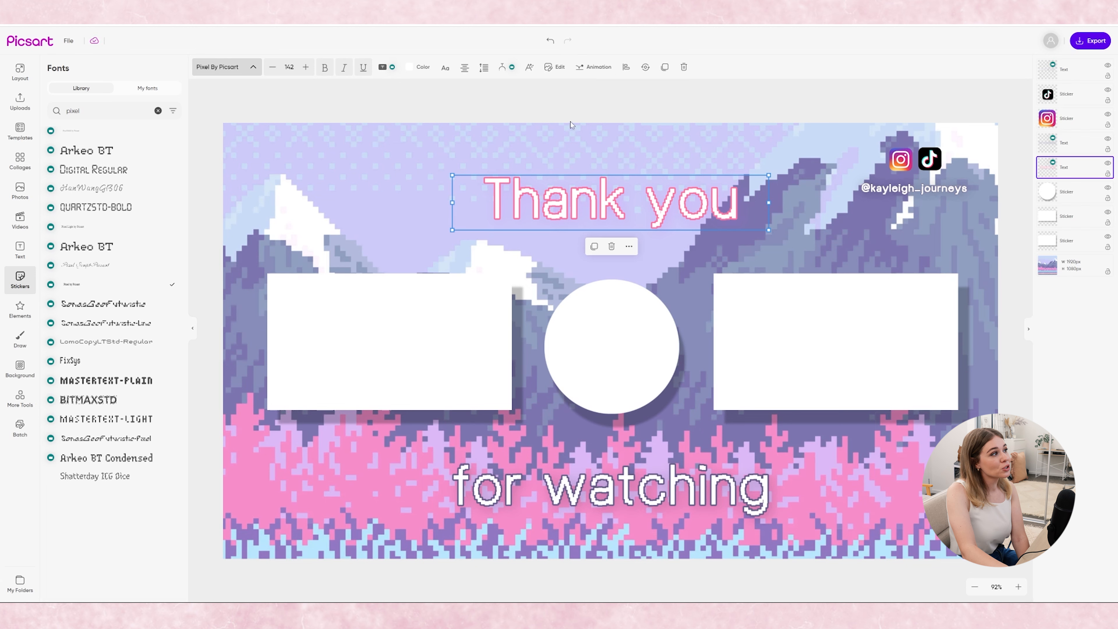
click(597, 68)
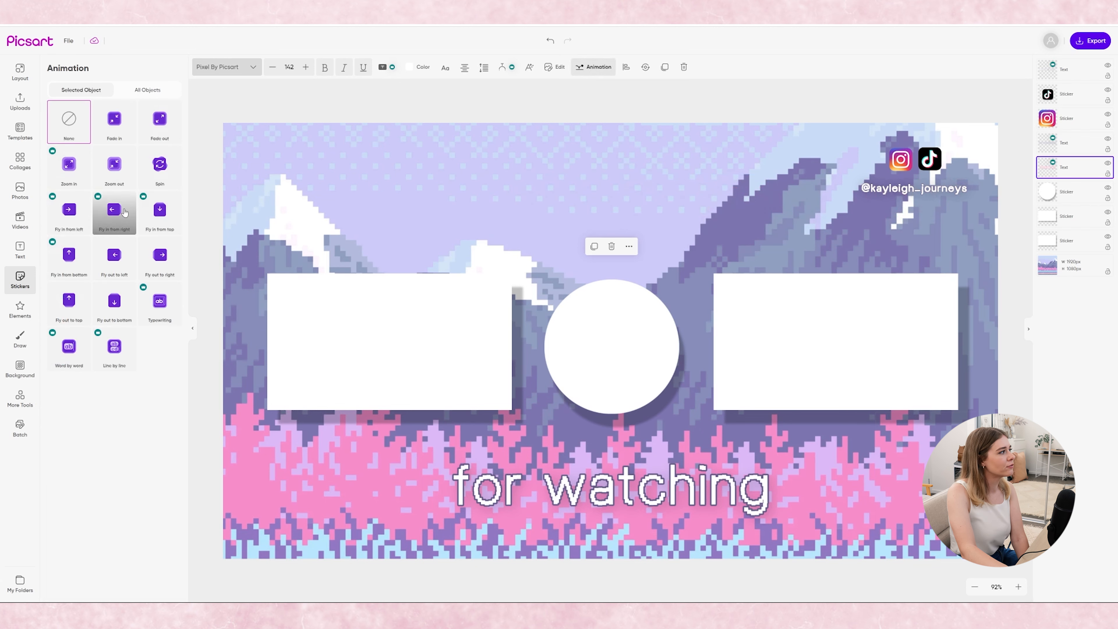
click(160, 214)
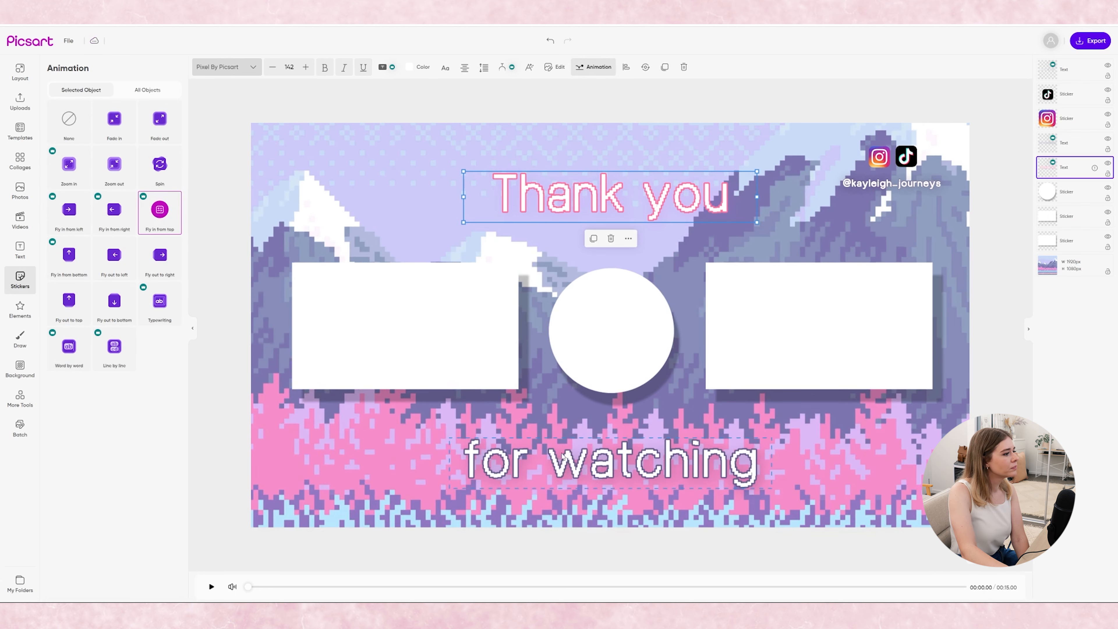
click(564, 458)
click(69, 255)
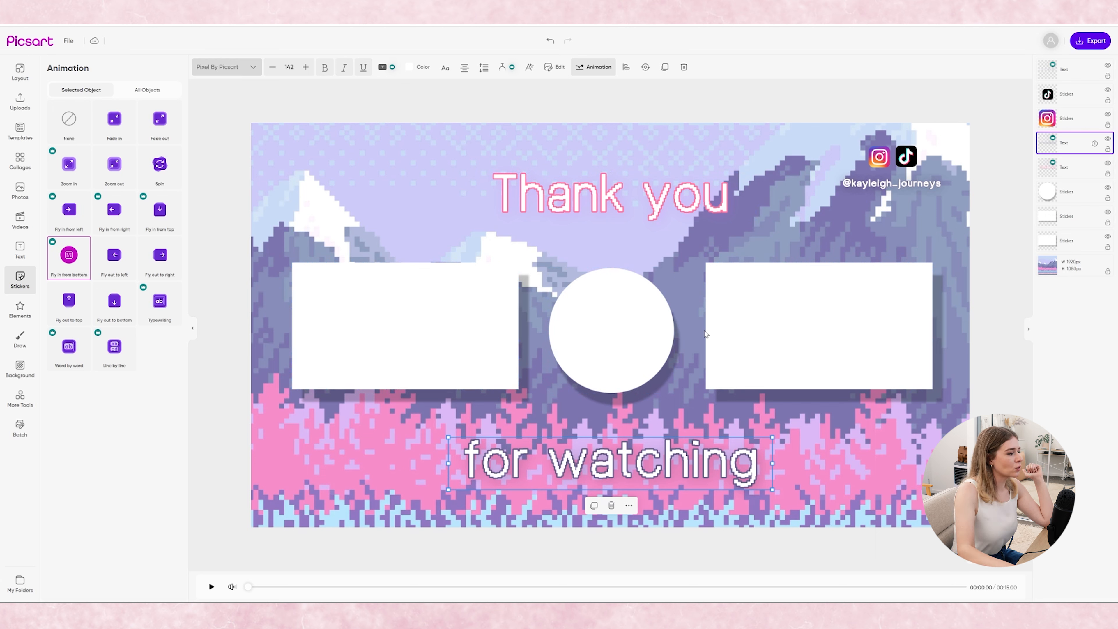
Play the animation preview and check the animation options for the social media logos
click(212, 587)
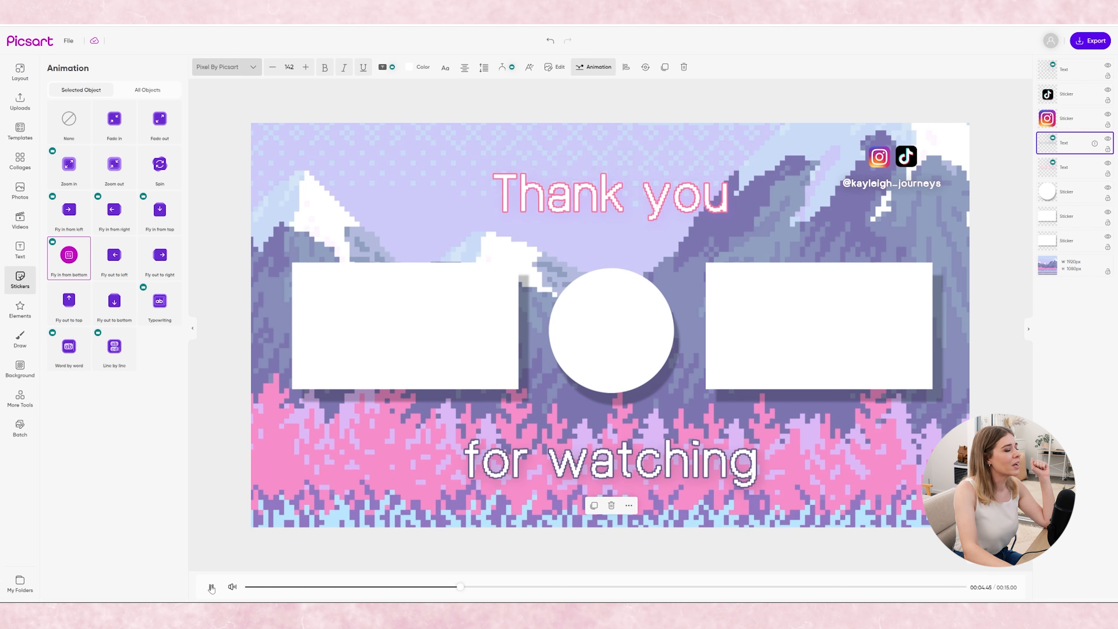
click(911, 163)
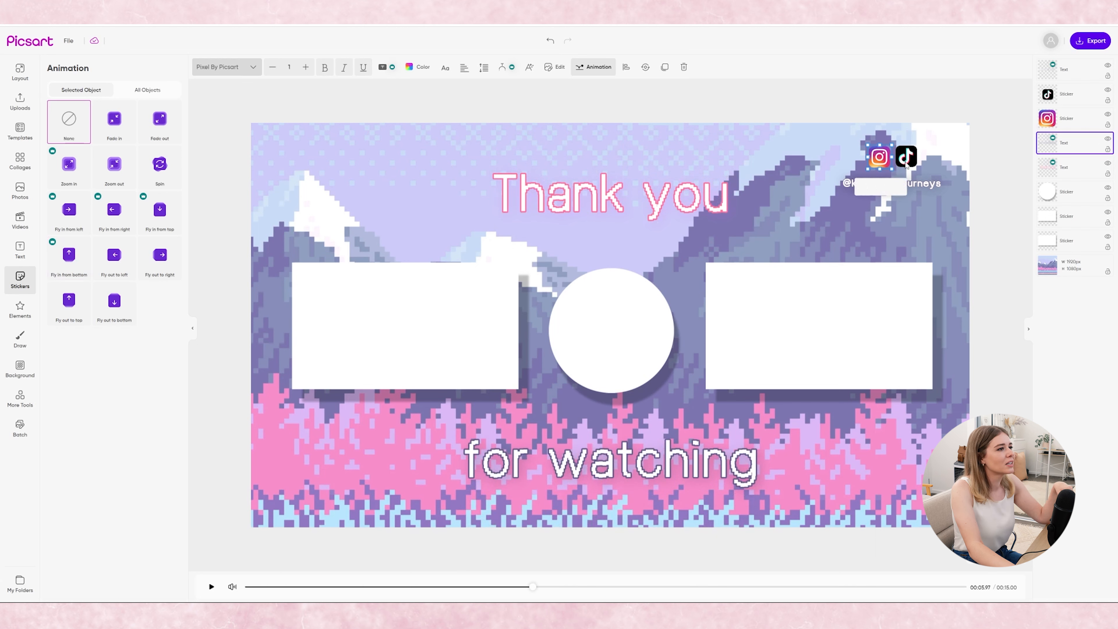
click(911, 163)
Select the background image and open the Pixelated Magic collection of background textures
click(749, 163)
scroll(149, 424, down, 1)
scroll(149, 424, down, 1)
click(170, 436)
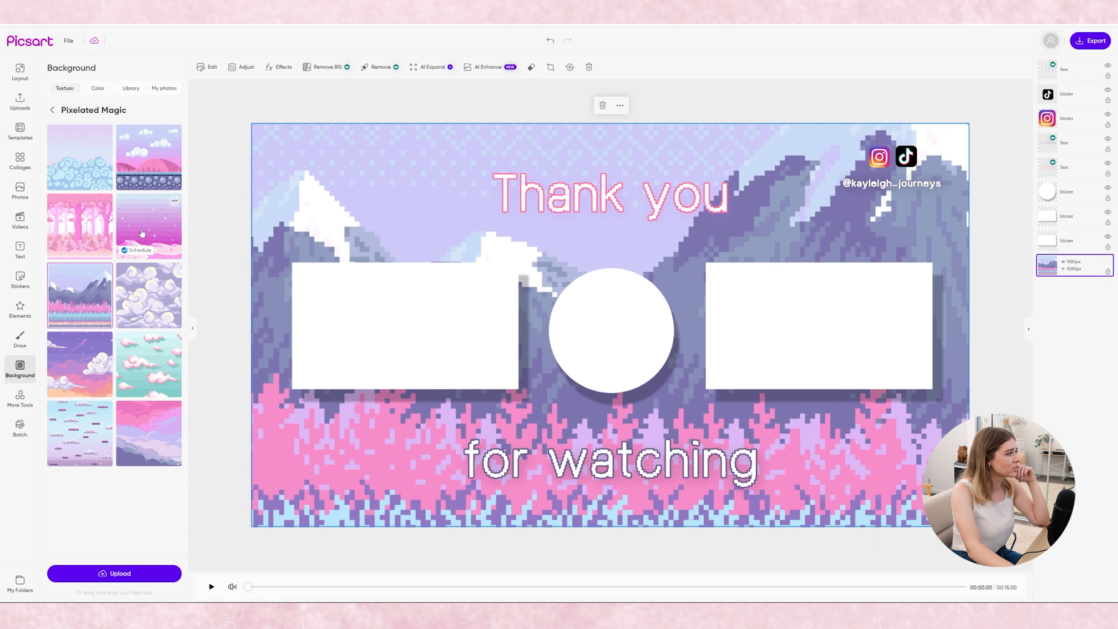